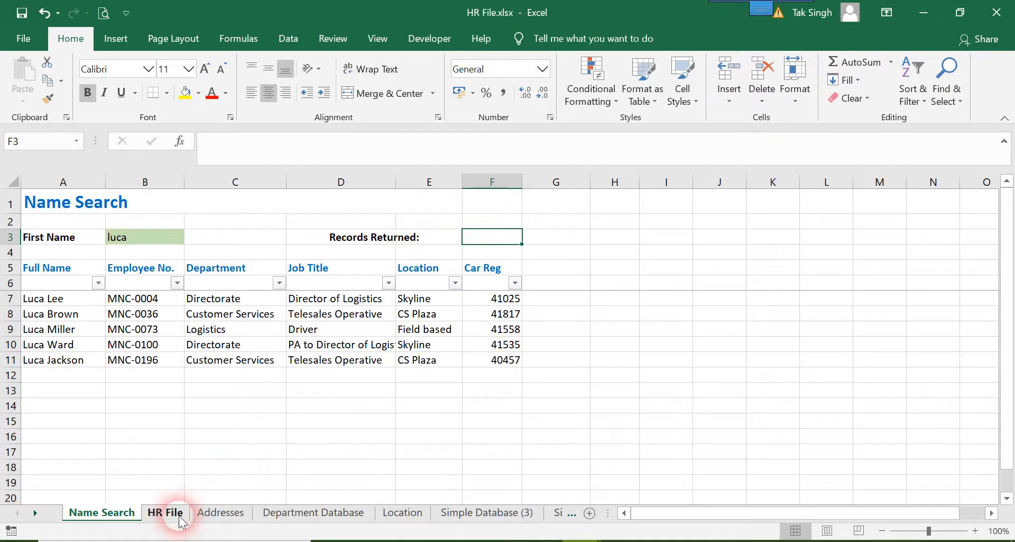
# Open the HR File sheet and select the First Name column
pyautogui.click(168, 513)
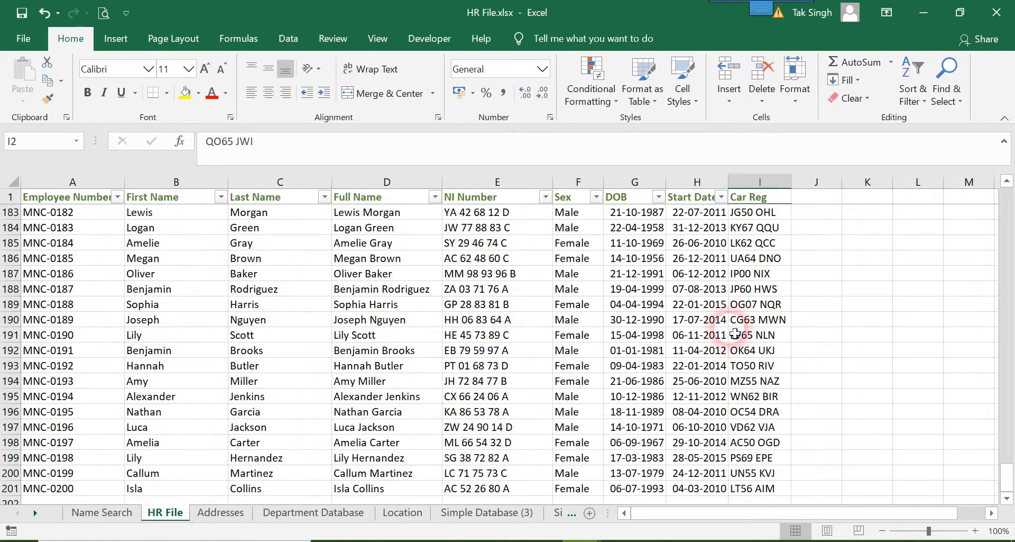
pyautogui.click(873, 313)
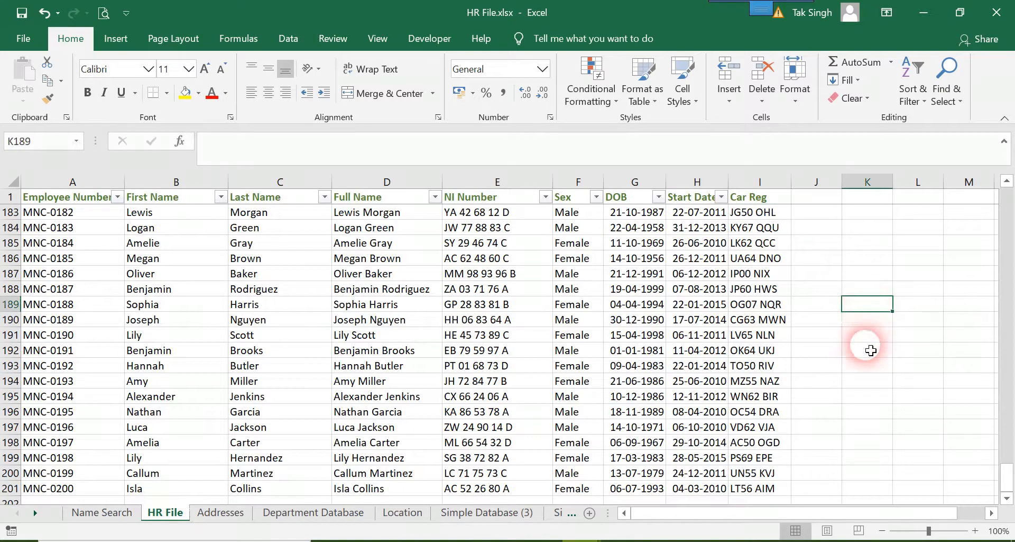
pyautogui.click(177, 183)
# Start a COUNTA formula in cell K188 of the HR File sheet
pyautogui.click(875, 294)
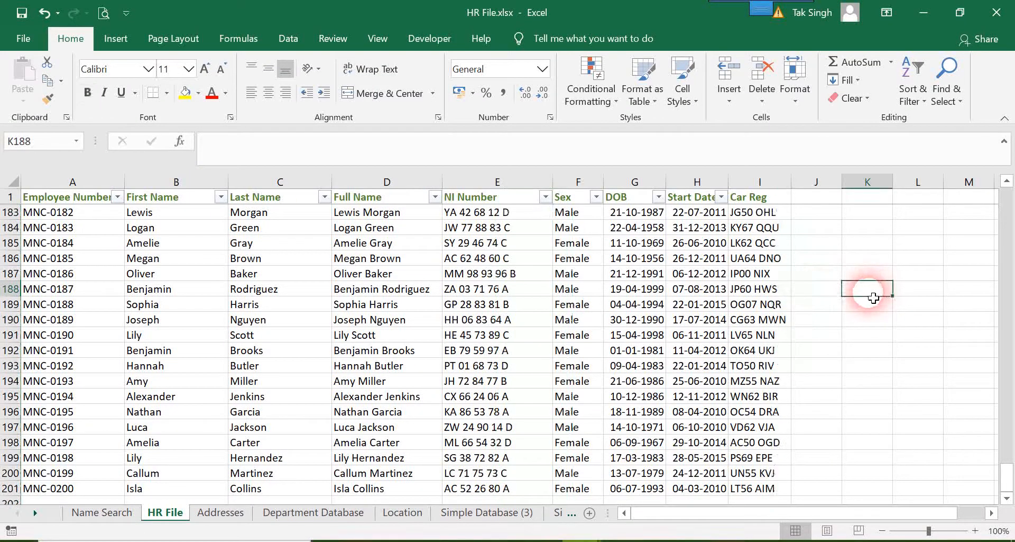
pyautogui.write('coun')
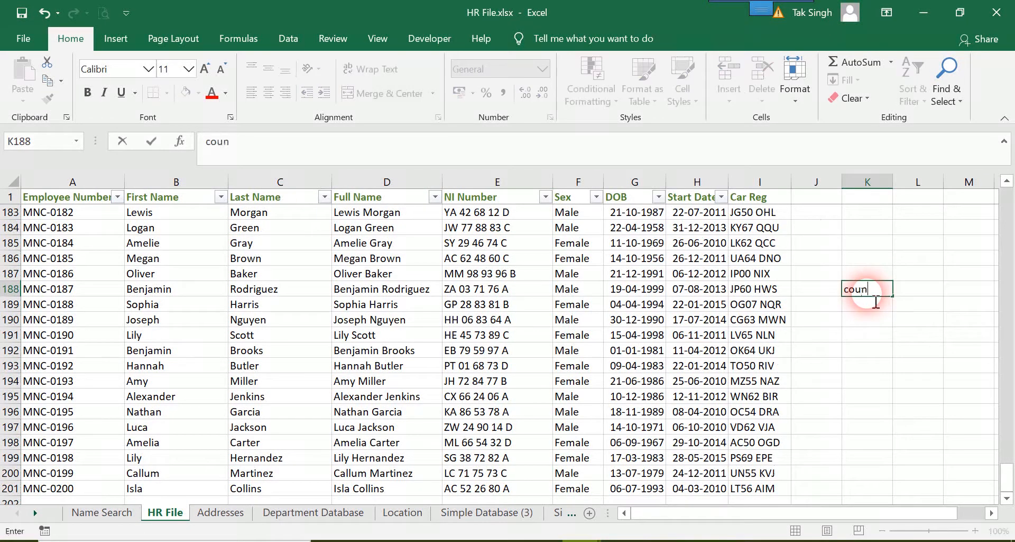
pyautogui.press('BackSpace')
pyautogui.press('BackSpace')
pyautogui.press('BackSpace')
pyautogui.press('BackSpace')
pyautogui.write('=coun')
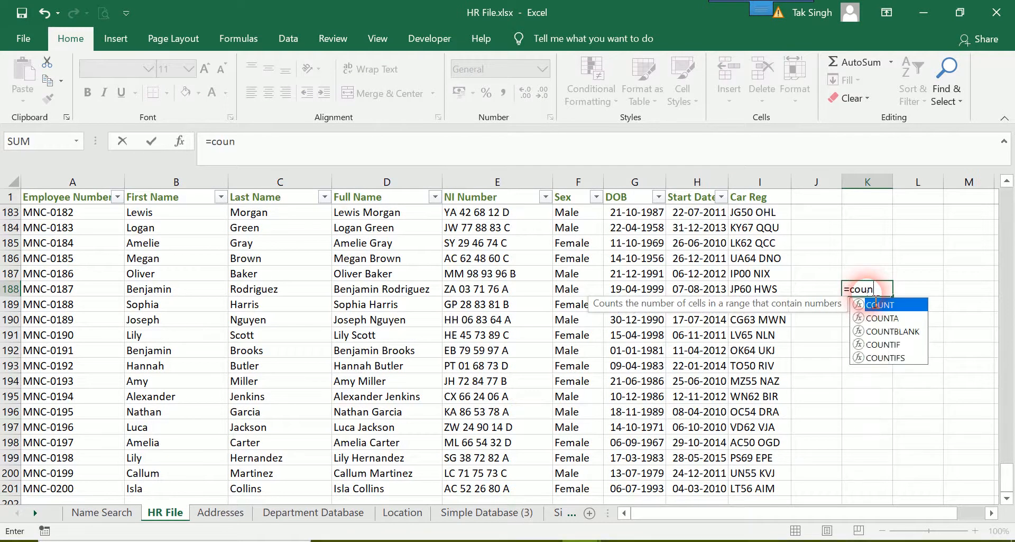
pyautogui.write('a')
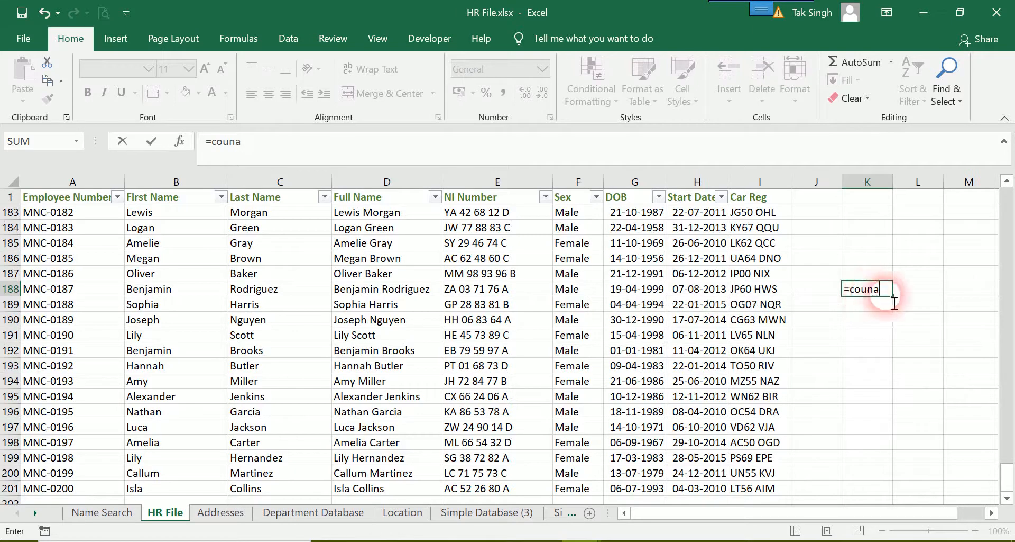
pyautogui.press('BackSpace')
pyautogui.write('t')
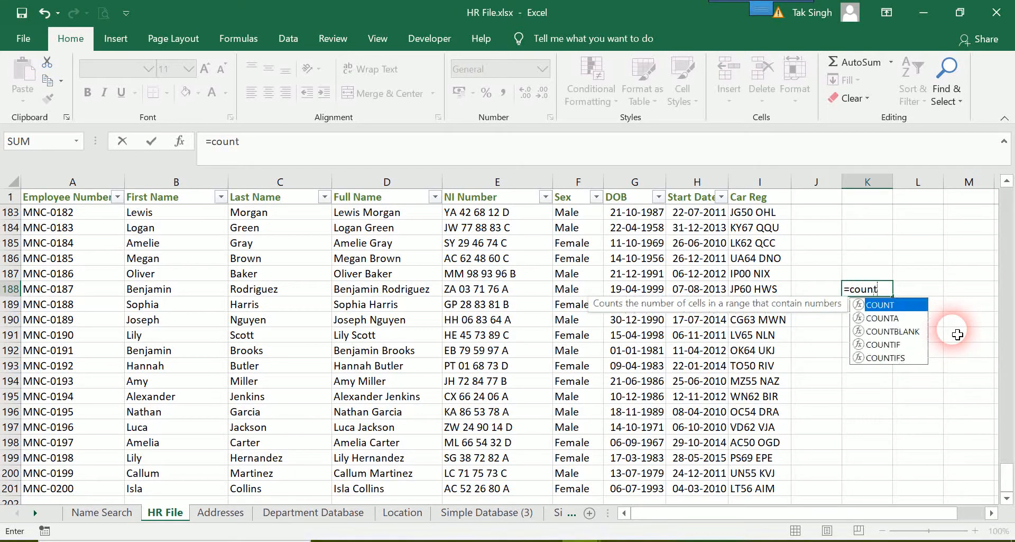
pyautogui.write('a')
pyautogui.press('Tab')
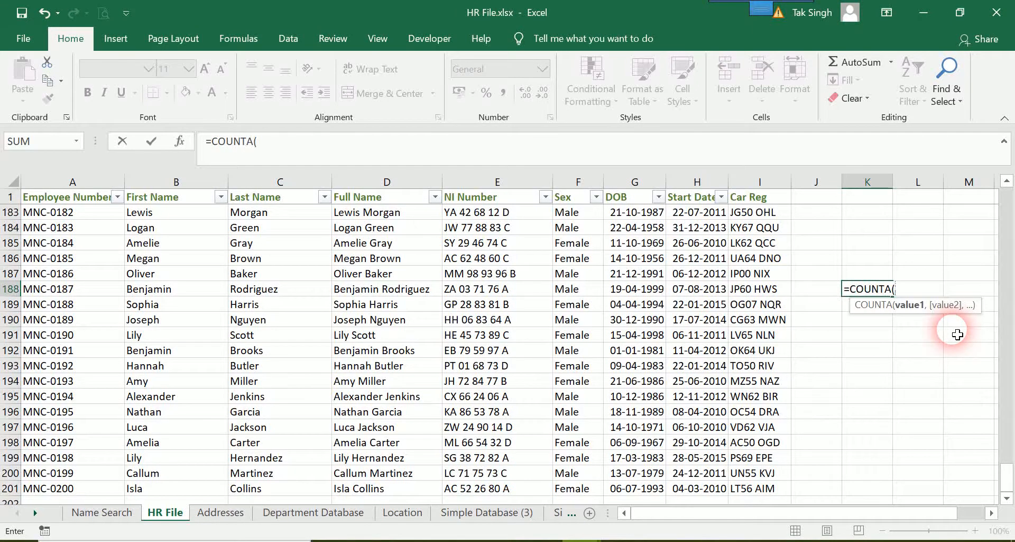
# Complete the COUNTA formula with the whole First Name column, B:B, as its range
pyautogui.click(198, 185)
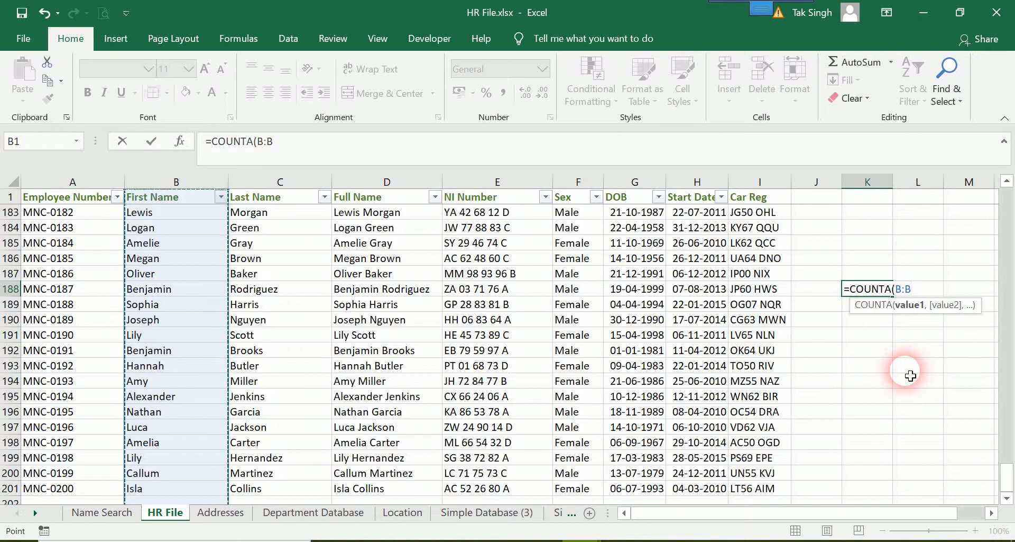
pyautogui.write('(')
pyautogui.press('BackSpace')
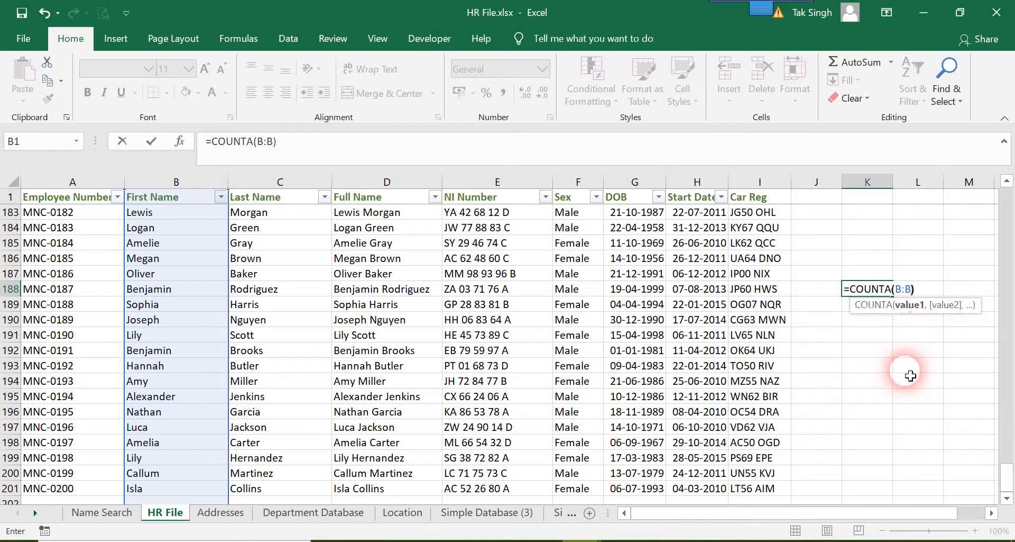
pyautogui.write(')')
pyautogui.press('Return')
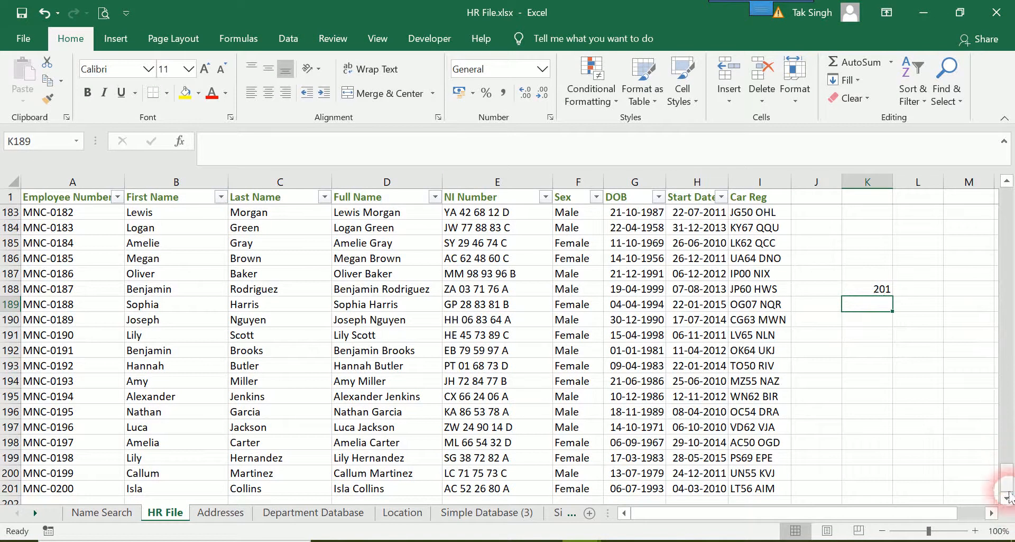
# Subtract 1 from the COUNTA formula in K188 to leave out the header row, and clear the cell again
pyautogui.moveTo(1007, 487)
pyautogui.mouseDown()
pyautogui.moveTo(1005, 185)
pyautogui.moveTo(1007, 472)
pyautogui.mouseUp()
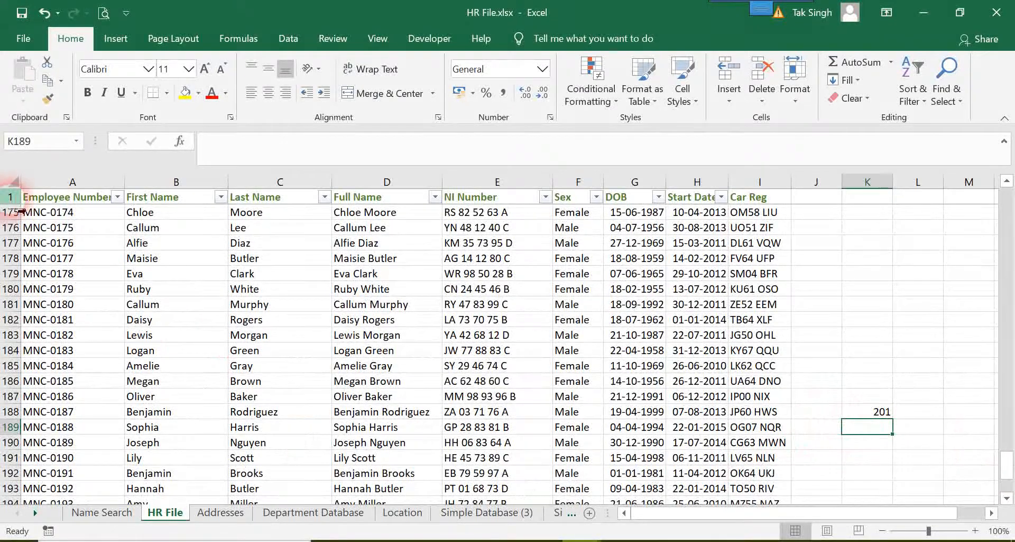
pyautogui.doubleClick(868, 411)
pyautogui.click(406, 150)
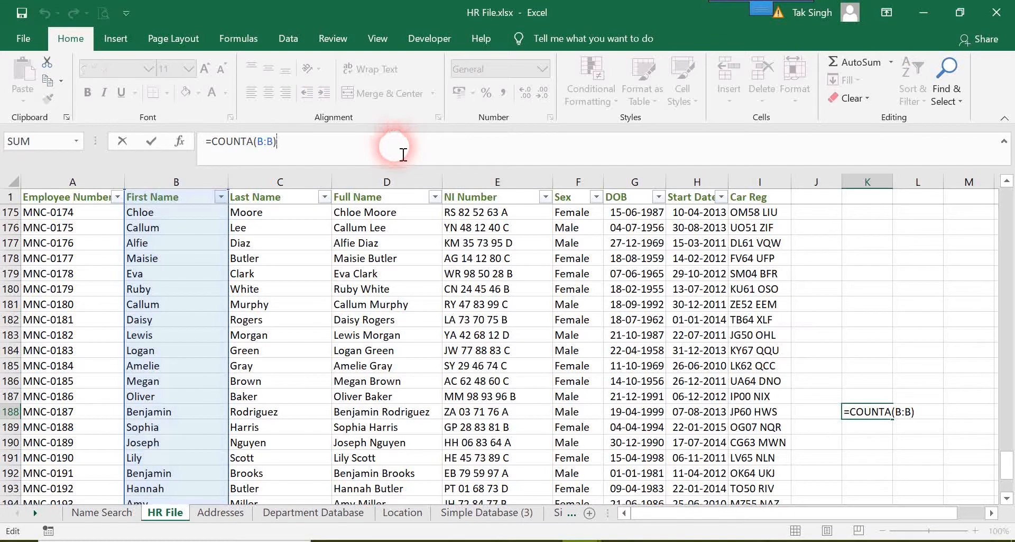
pyautogui.write('-1')
pyautogui.press('Return')
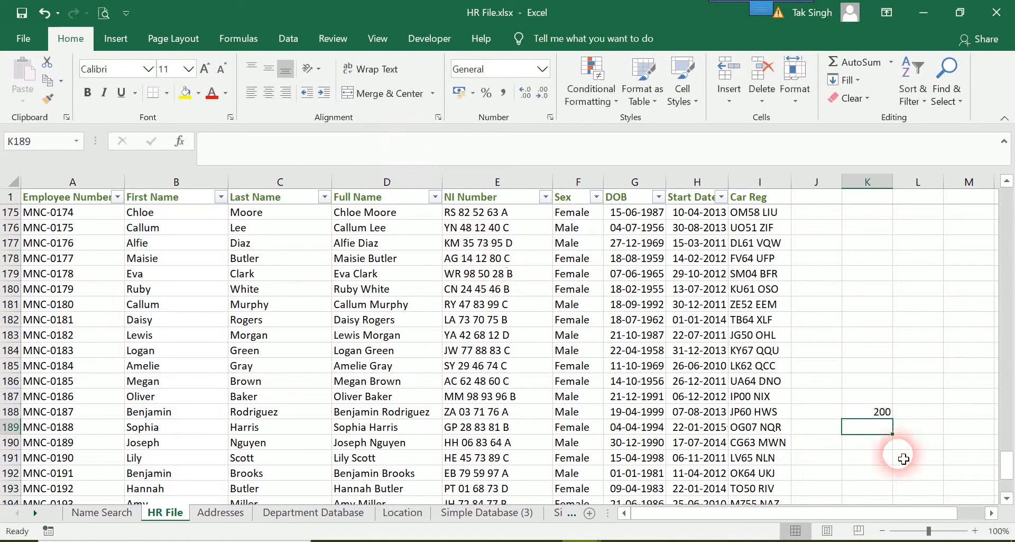
pyautogui.click(885, 413)
pyautogui.press('Delete')
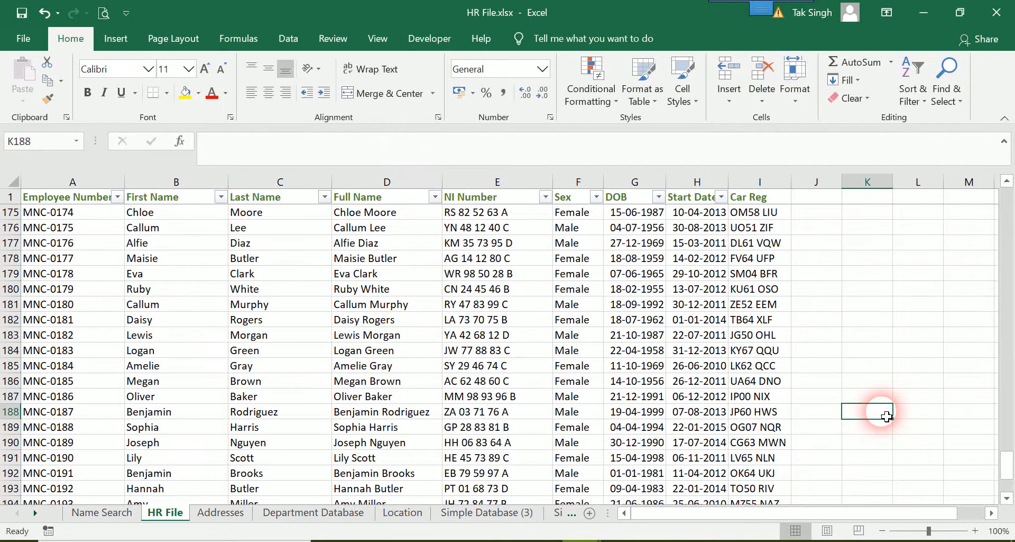
# Enter a COUNTIF formula in cell K185 that counts one quoted first name from the list in column B:B
pyautogui.click(880, 365)
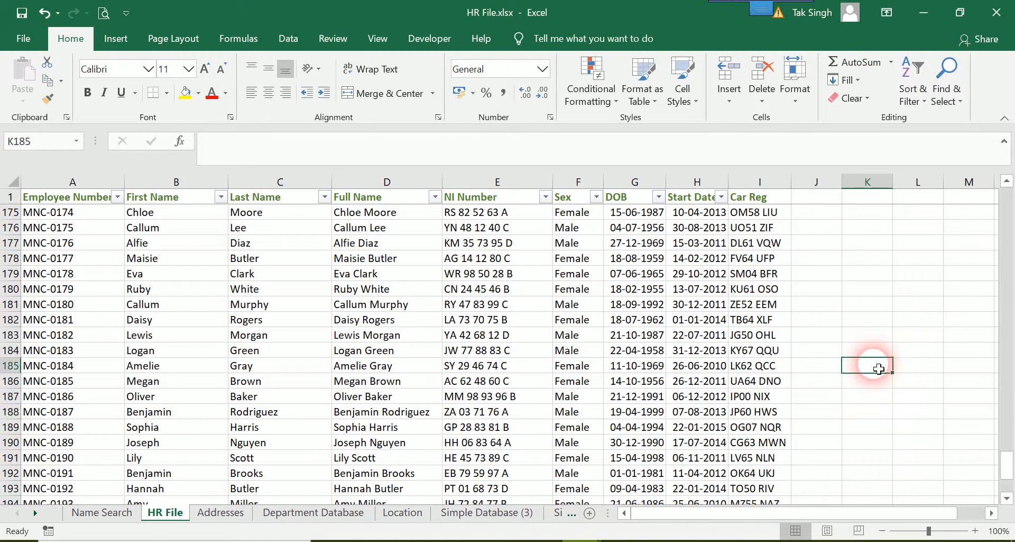
pyautogui.write('=co')
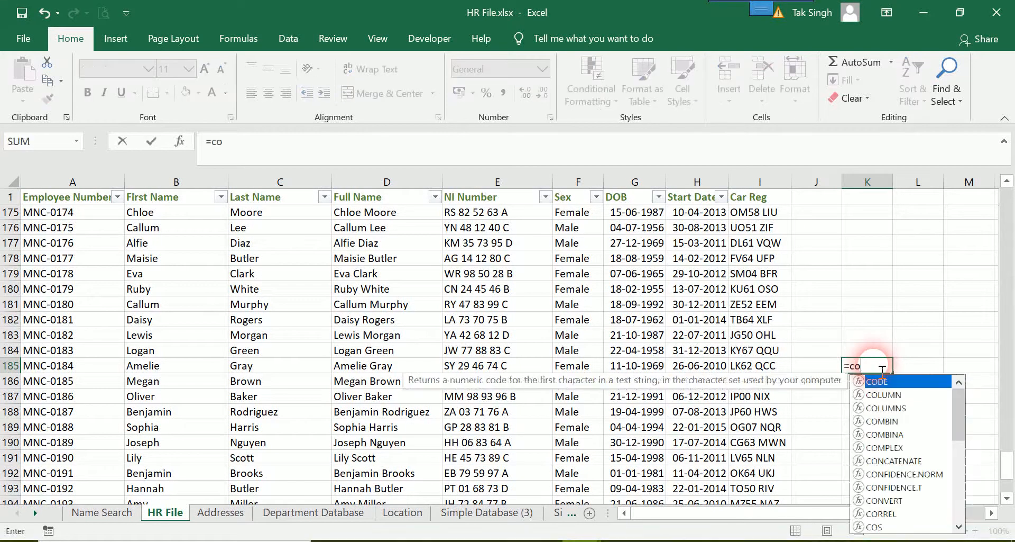
pyautogui.write('untif')
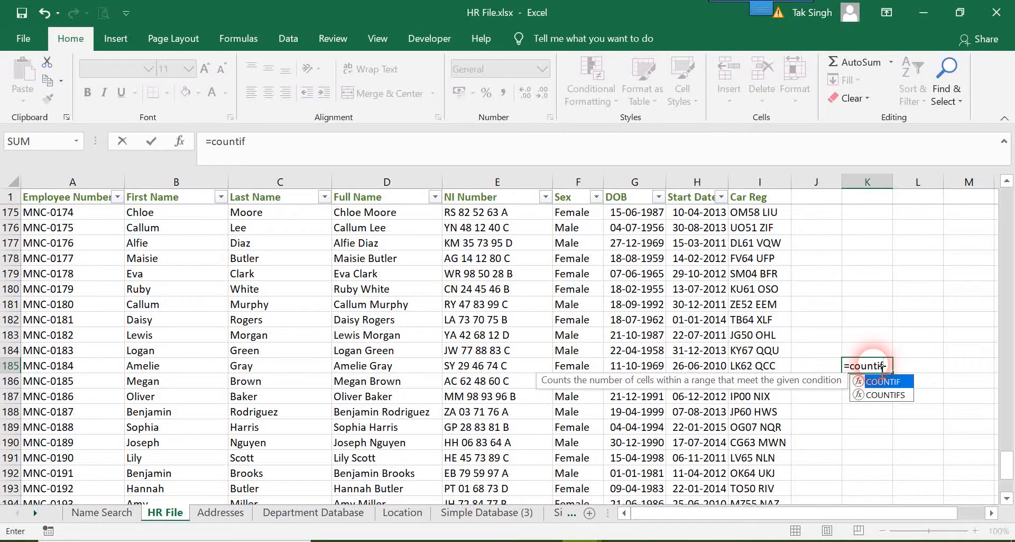
pyautogui.write('(')
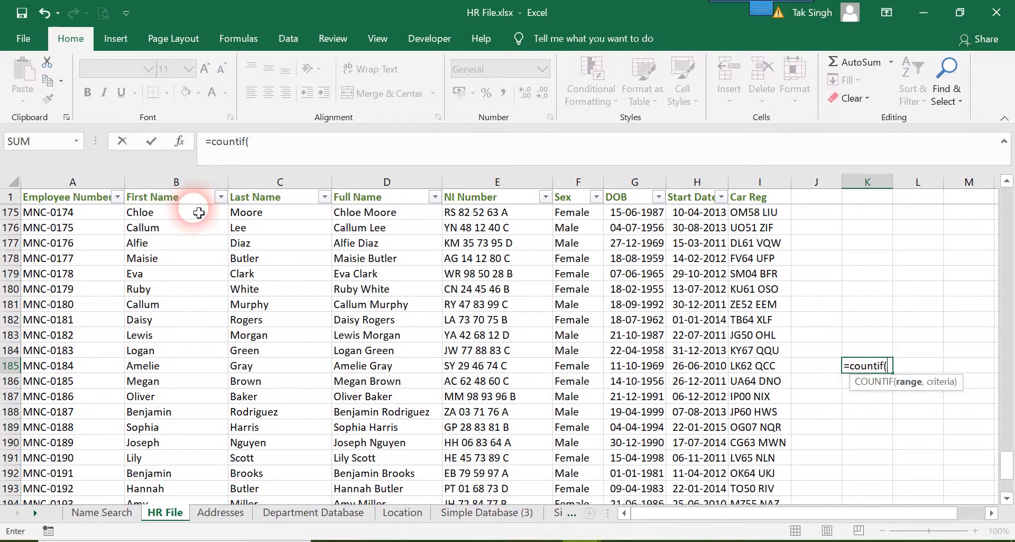
pyautogui.click(192, 183)
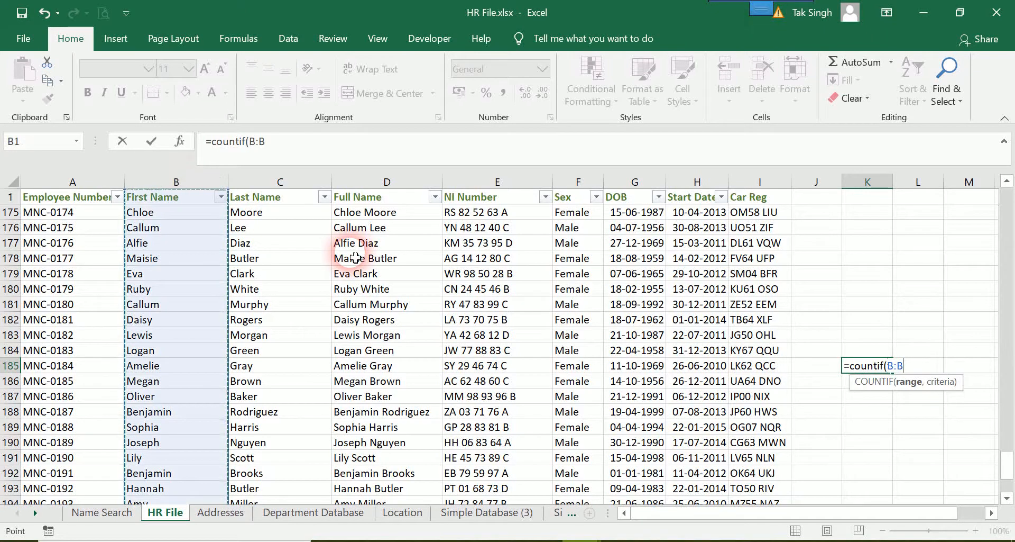
pyautogui.write(',"Lily')
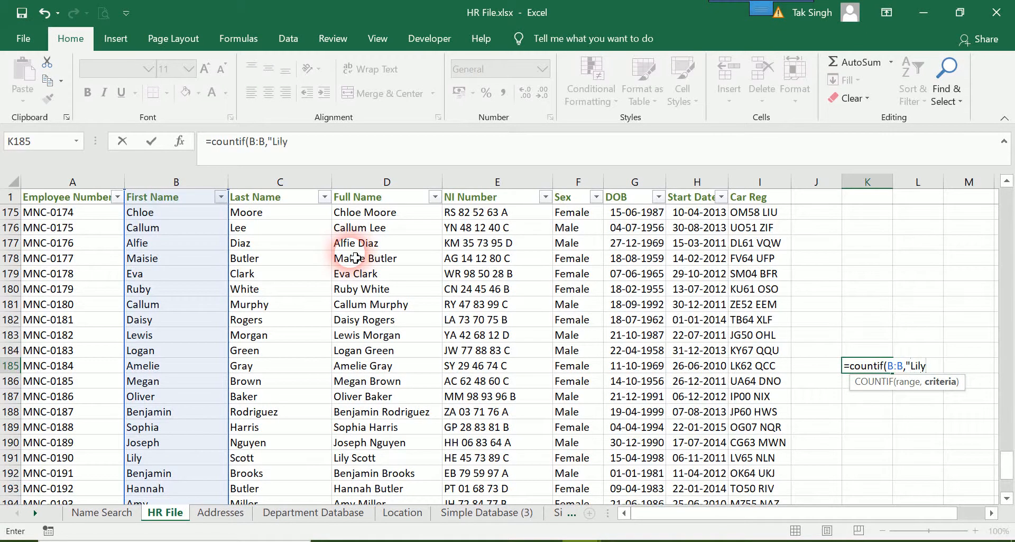
pyautogui.write('")')
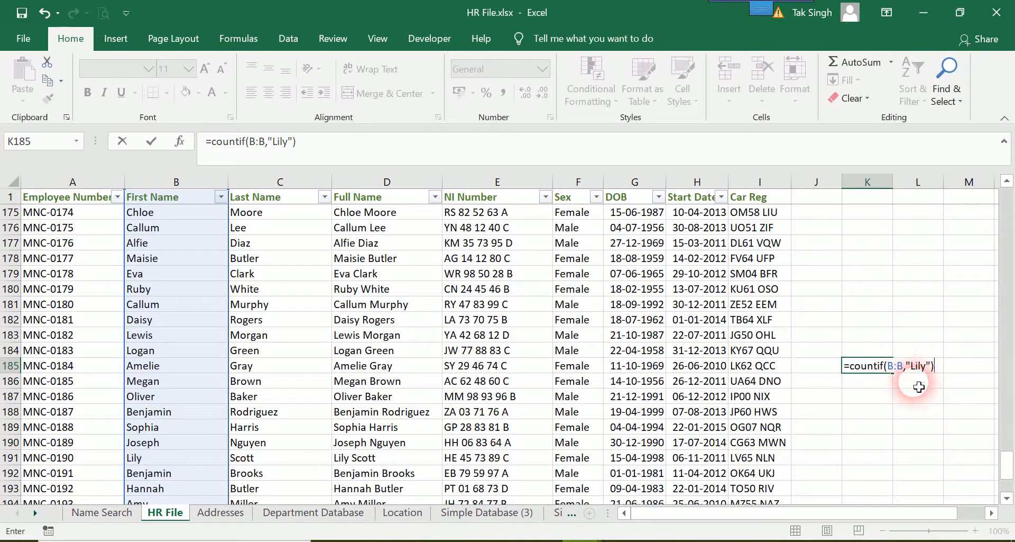
pyautogui.hotkey('ctrl', 'Return')
pyautogui.press('Return')
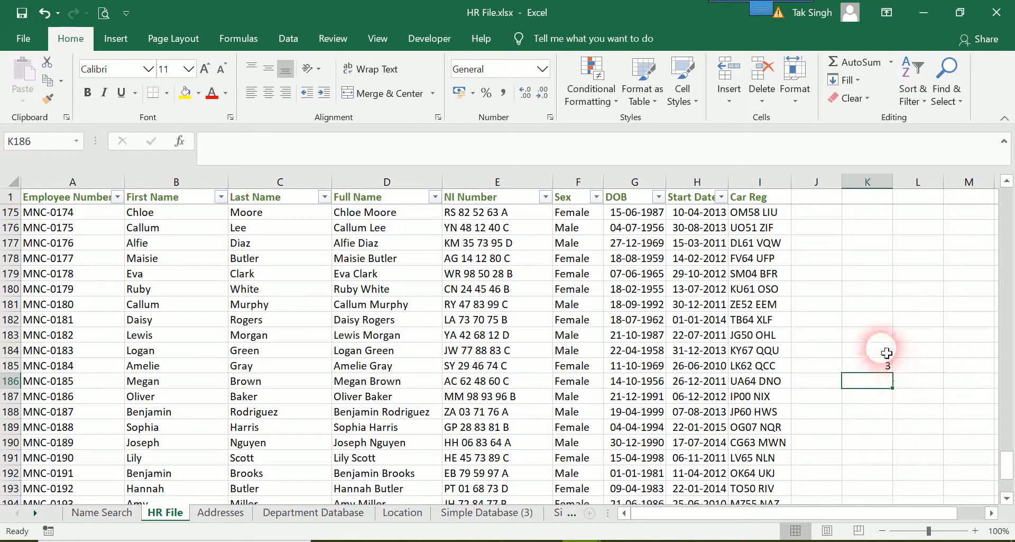
# Delete the COUNTIF formula from cell K185
pyautogui.moveTo(889, 351); pyautogui.dragTo(882, 382)
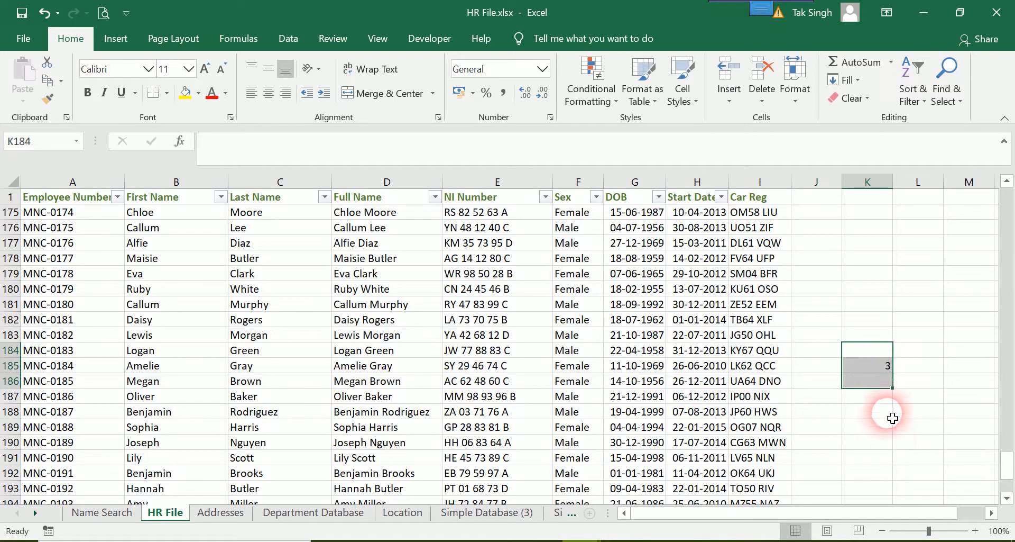
pyautogui.click(892, 365)
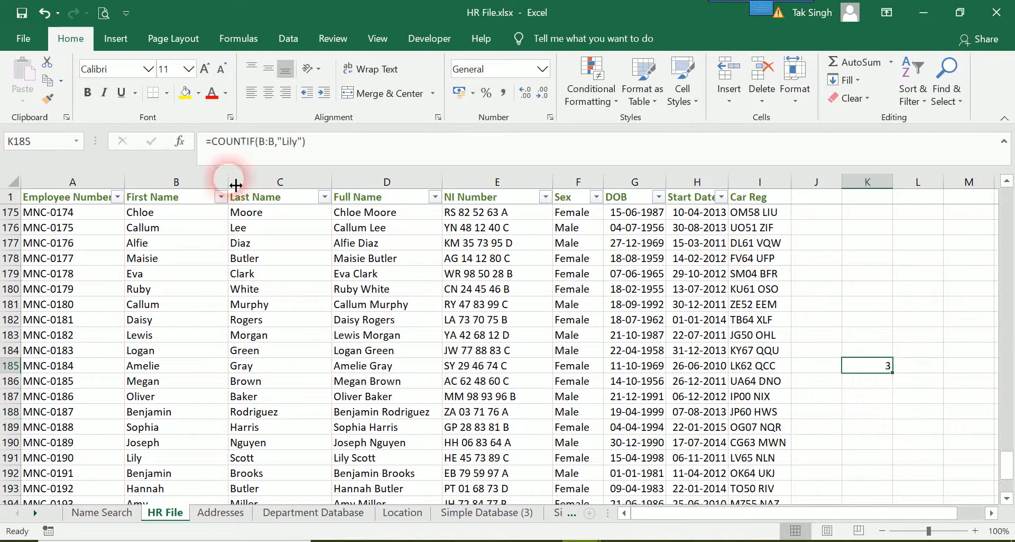
pyautogui.press('Delete')
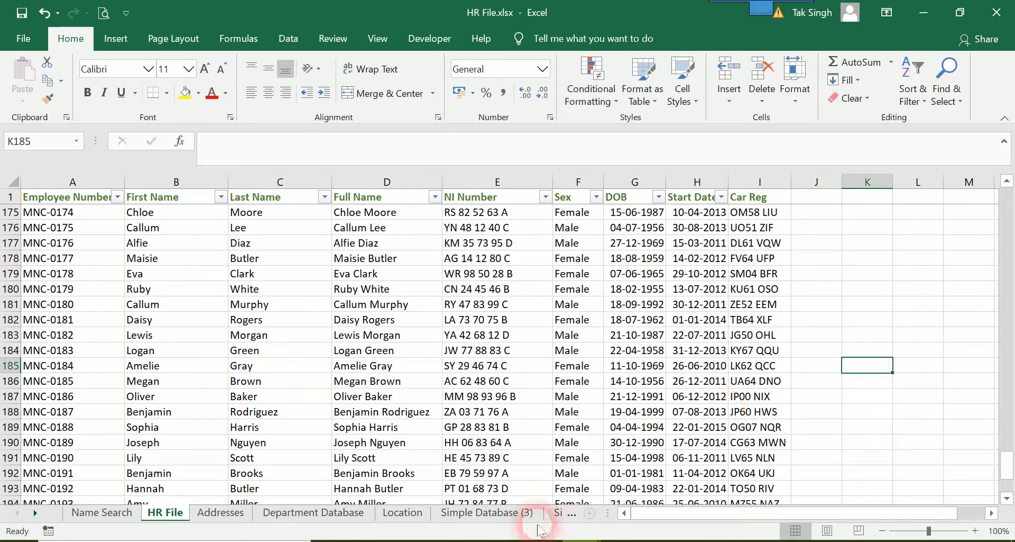
# Return to the Name Search sheet and start a CONCATENATE formula in cell F3 beside Records Returned
pyautogui.click(116, 518)
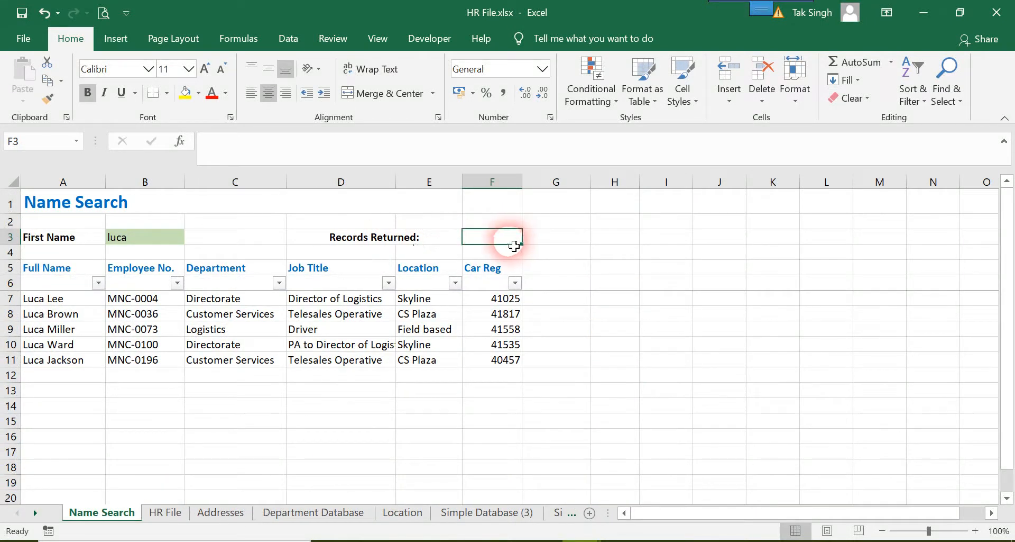
pyautogui.doubleClick(517, 246)
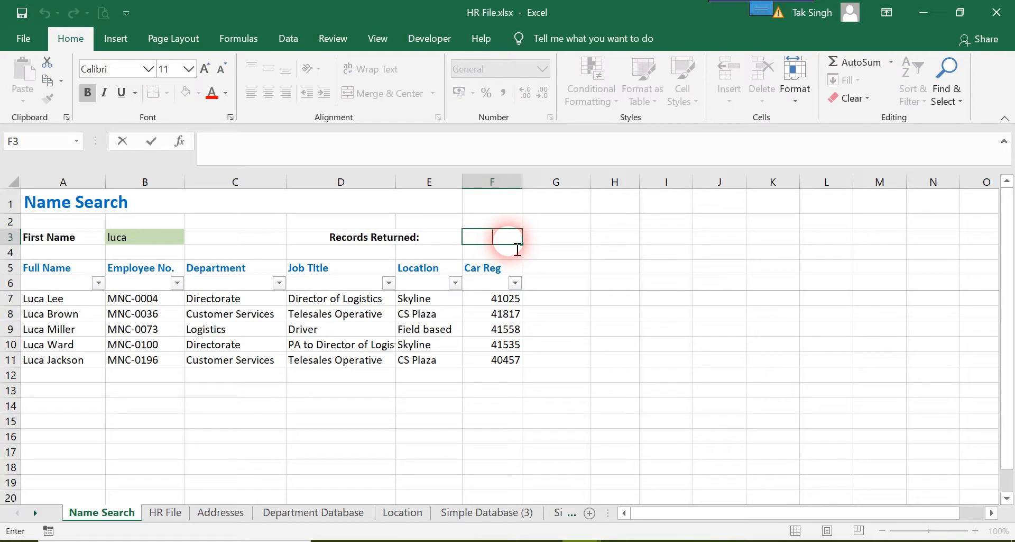
pyautogui.write('con')
pyautogui.press('BackSpace')
pyautogui.press('BackSpace')
pyautogui.write('=')
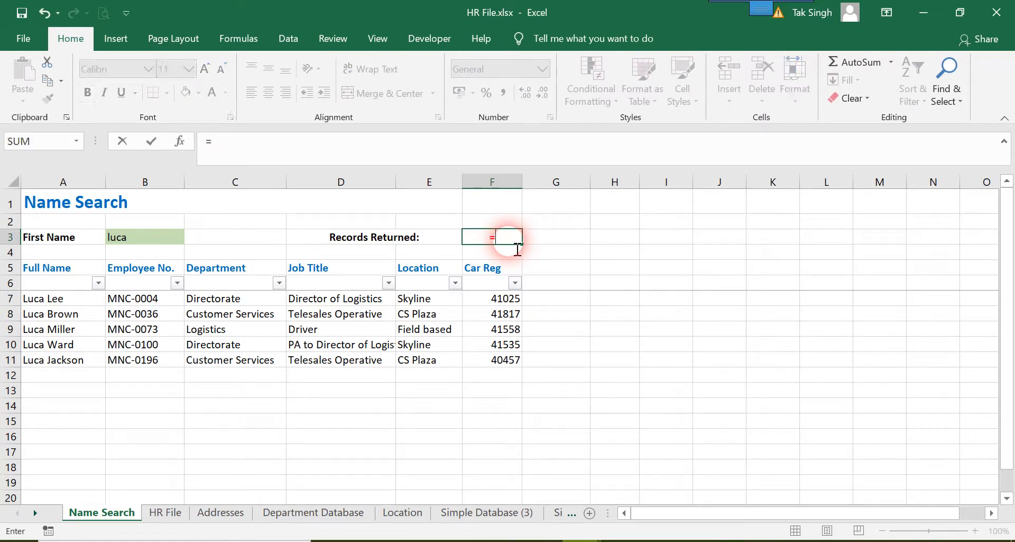
pyautogui.write('con')
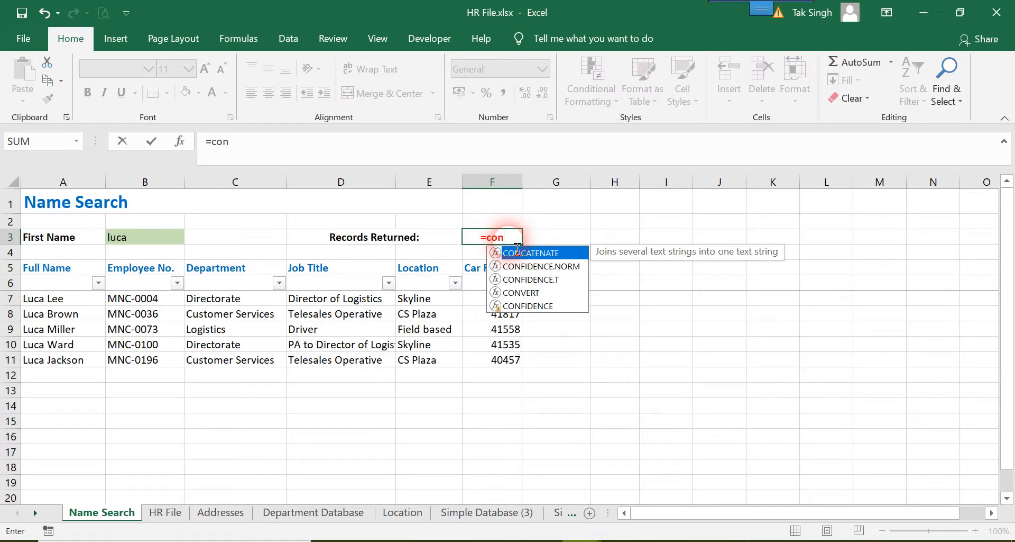
pyautogui.doubleClick(518, 252)
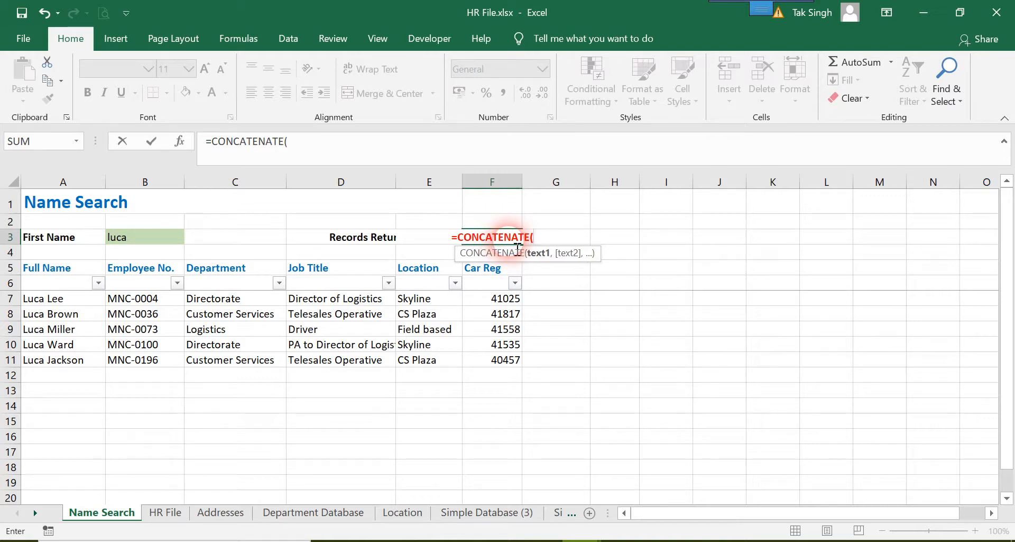
# Nest a COUNTIF in the CONCATENATE formula that counts the value of Name Search cell B3 in column B:B of the HR File sheet
pyautogui.write('cou')
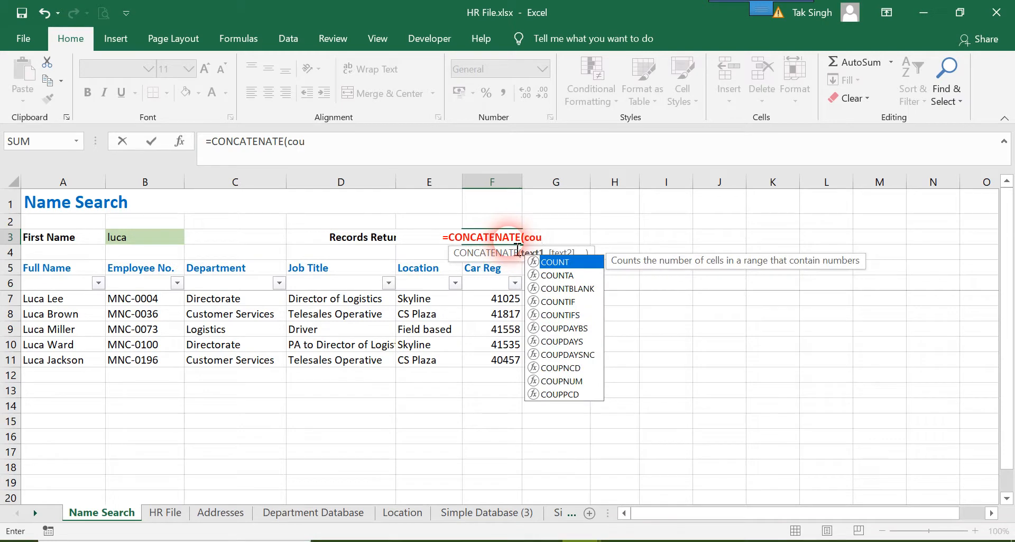
pyautogui.press('Tab')
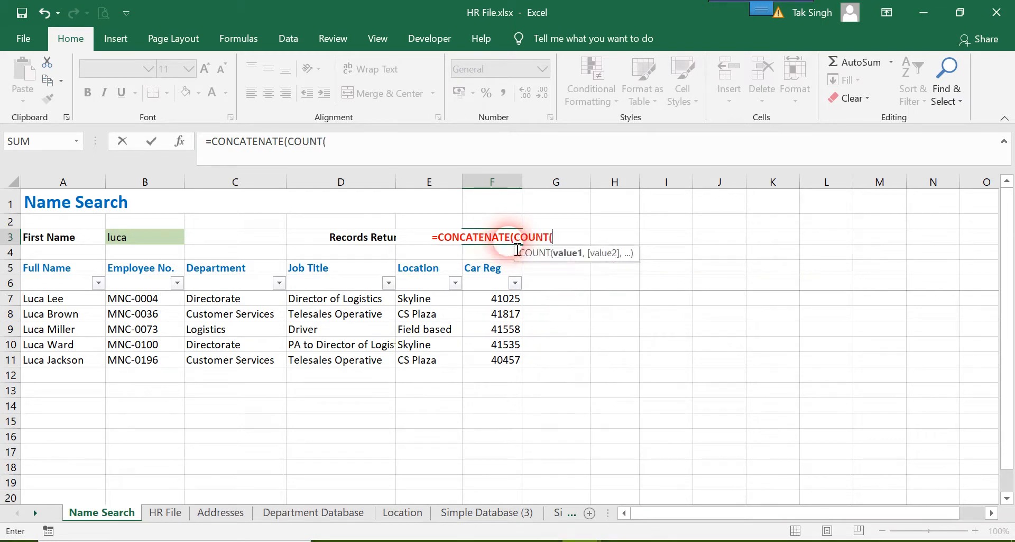
pyautogui.press('BackSpace')
pyautogui.write('i')
pyautogui.press('Tab')
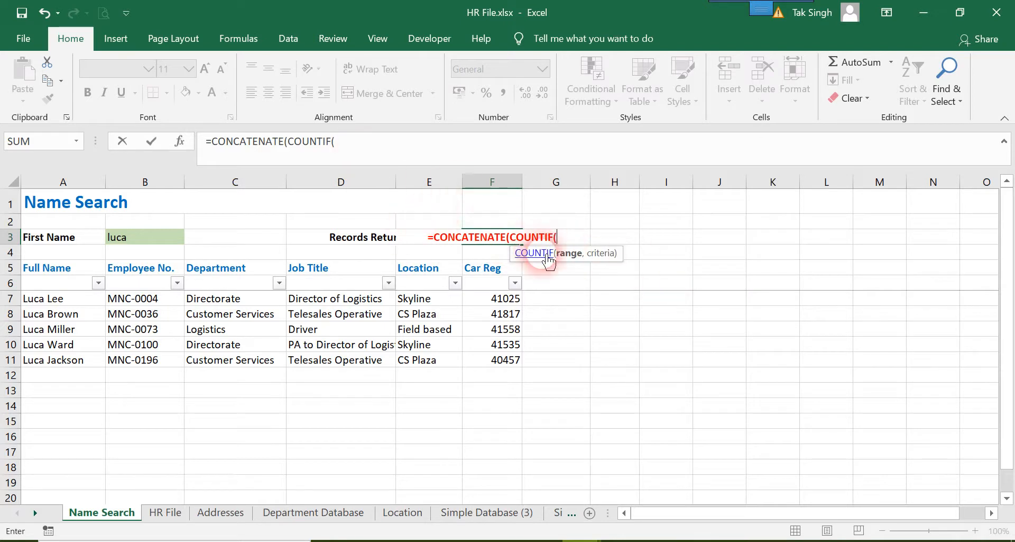
pyautogui.click(389, 155)
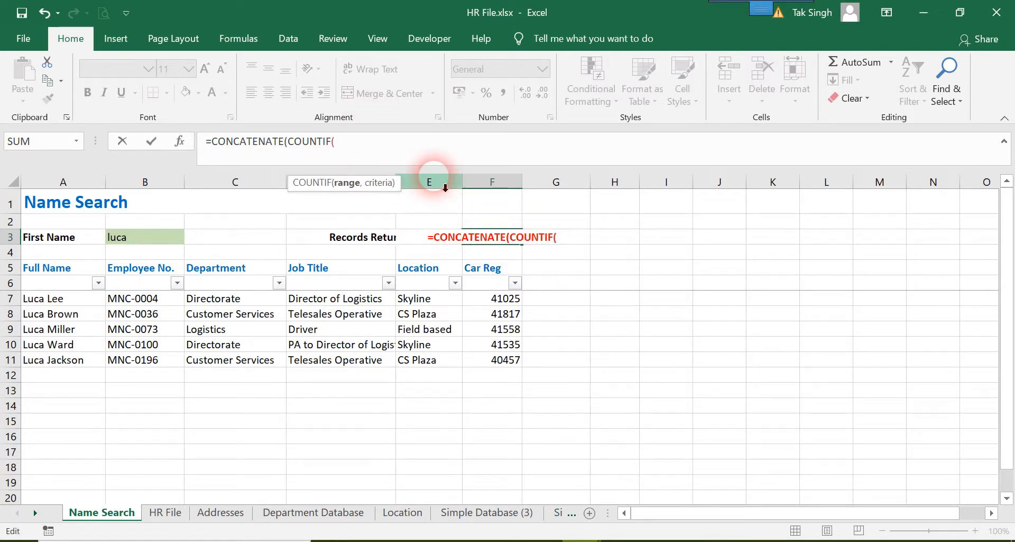
pyautogui.click(165, 512)
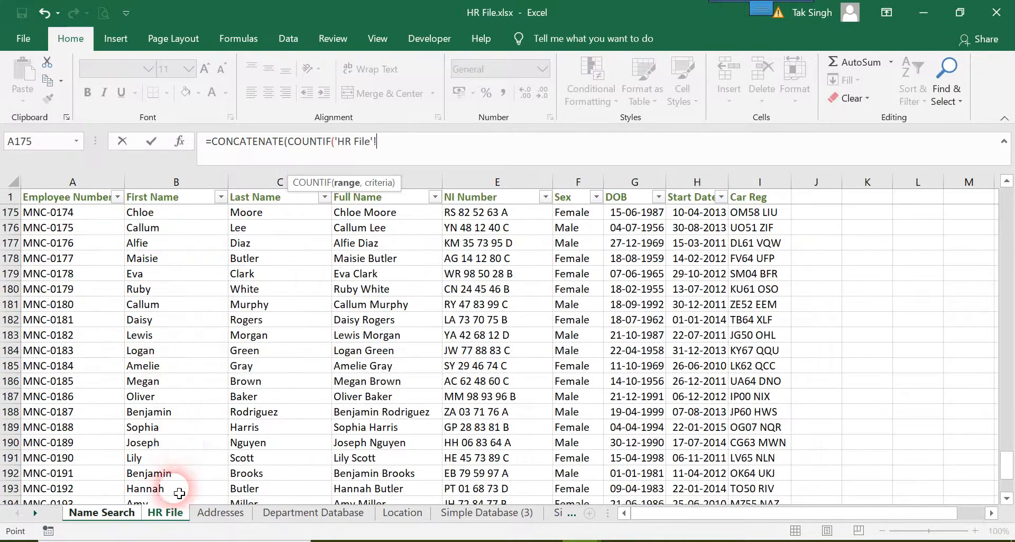
pyautogui.click(178, 191)
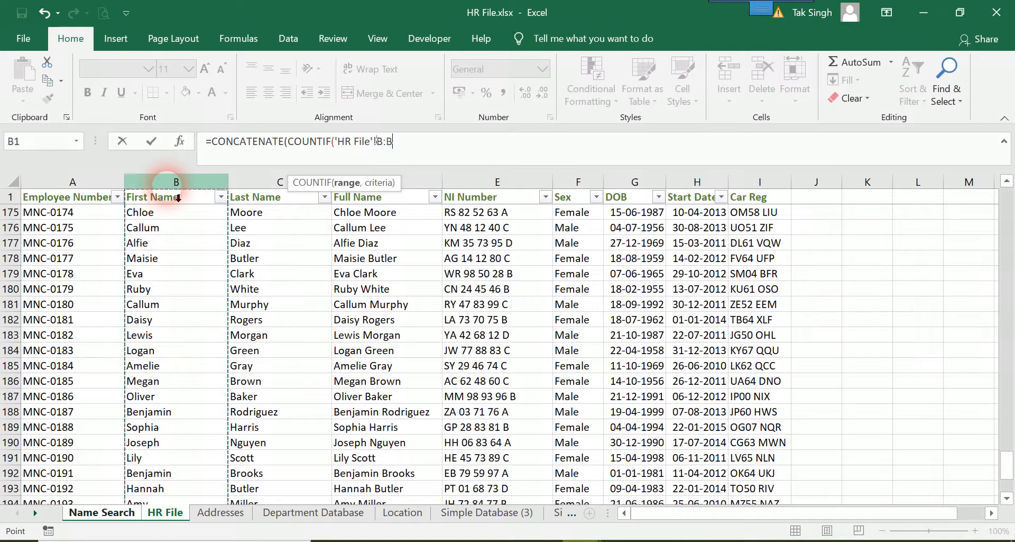
pyautogui.write(',')
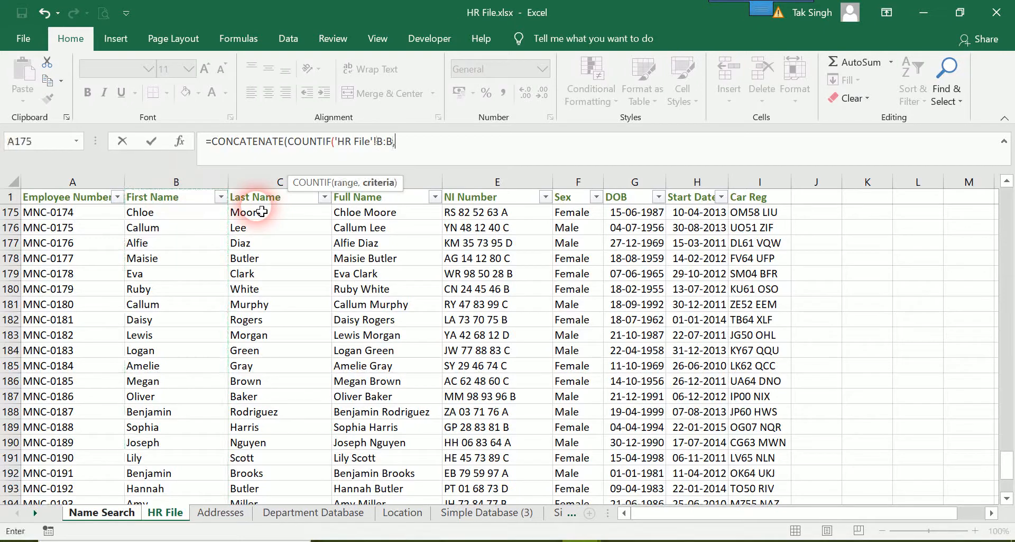
pyautogui.click(118, 513)
pyautogui.click(143, 243)
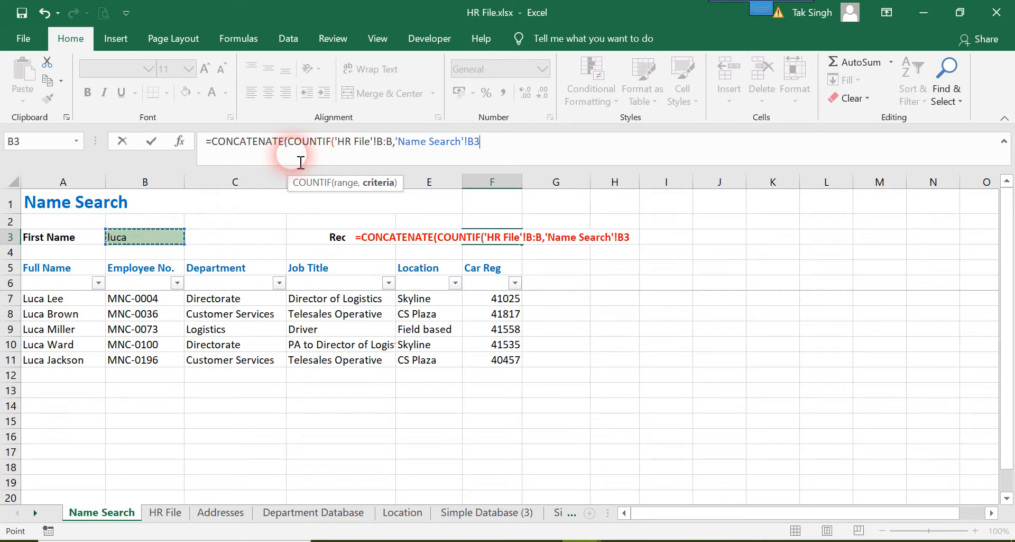
pyautogui.write(')')
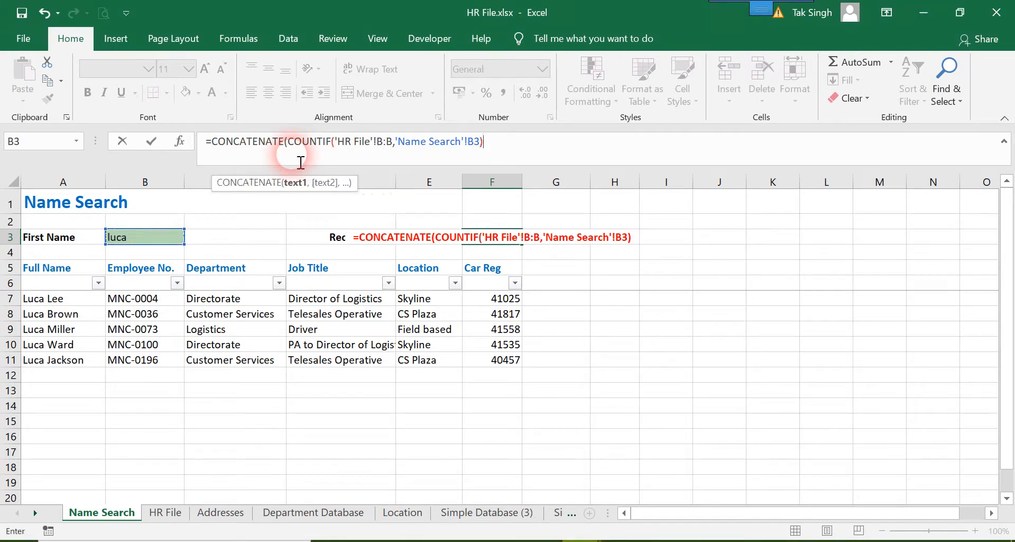
pyautogui.write(',')
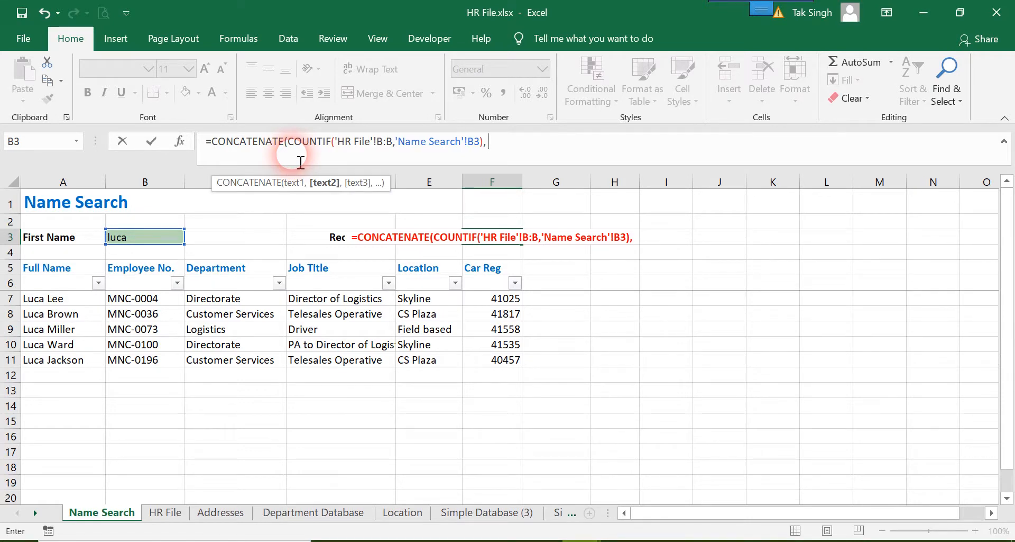
pyautogui.write(' "')
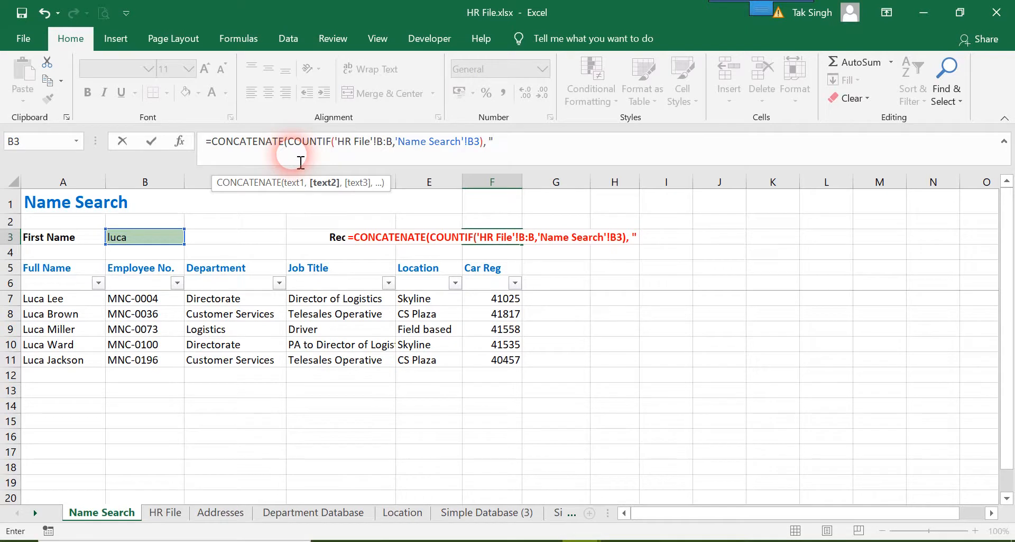
pyautogui.write('/"')
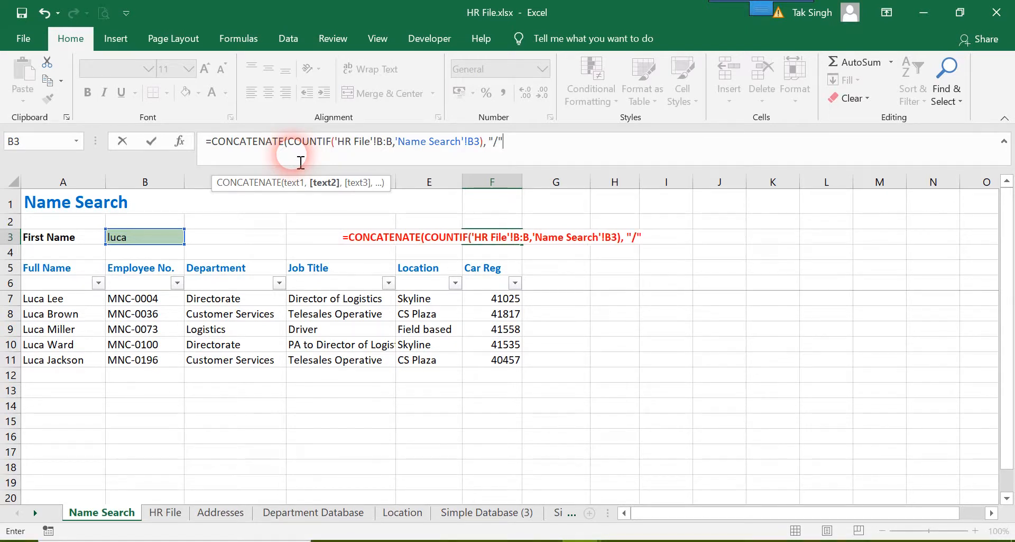
pyautogui.write(' ,')
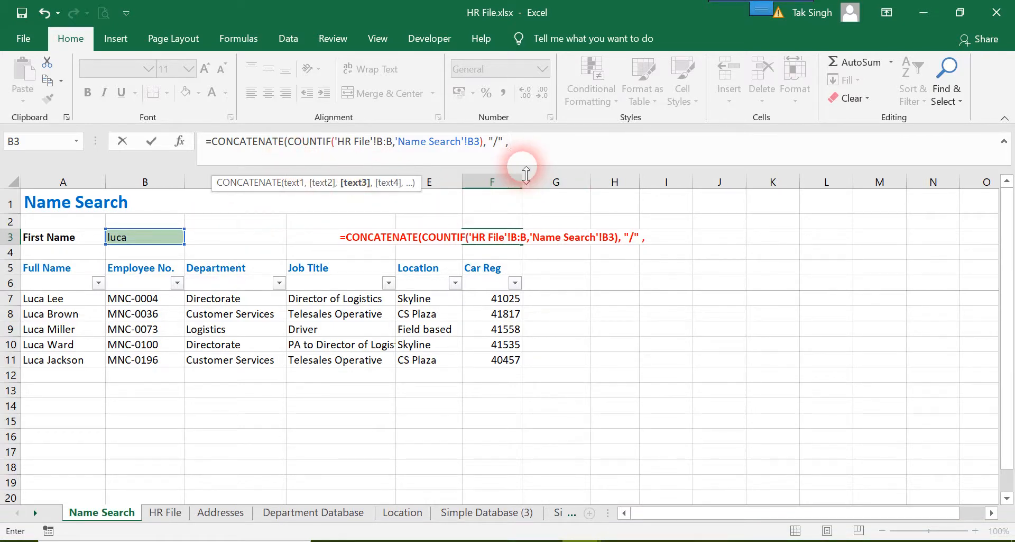
pyautogui.write(' counta')
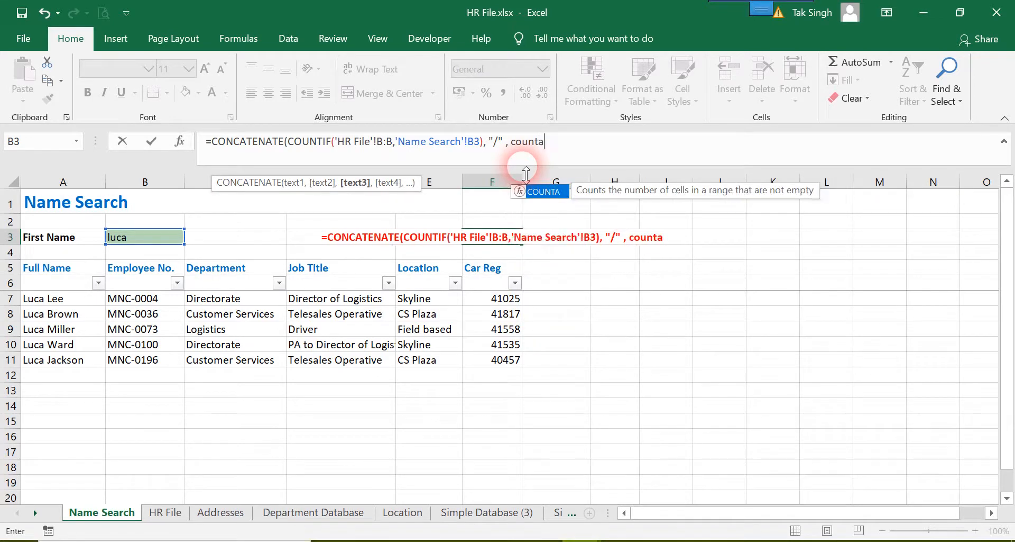
# Add COUNTA of the HR File sheet's column B:B minus 1 as the third argument and complete the CONCATENATE formula
pyautogui.press('Tab')
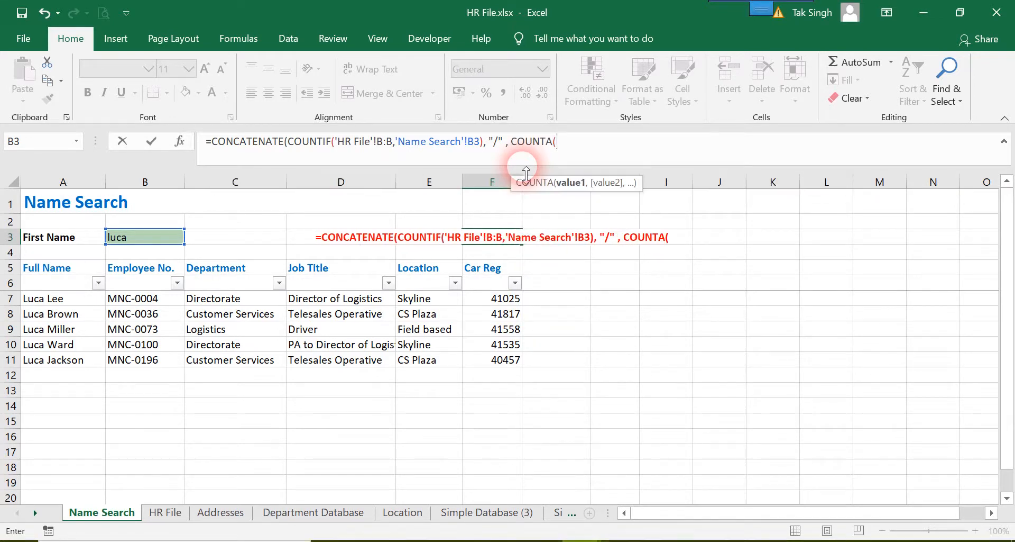
pyautogui.click(165, 512)
pyautogui.click(177, 183)
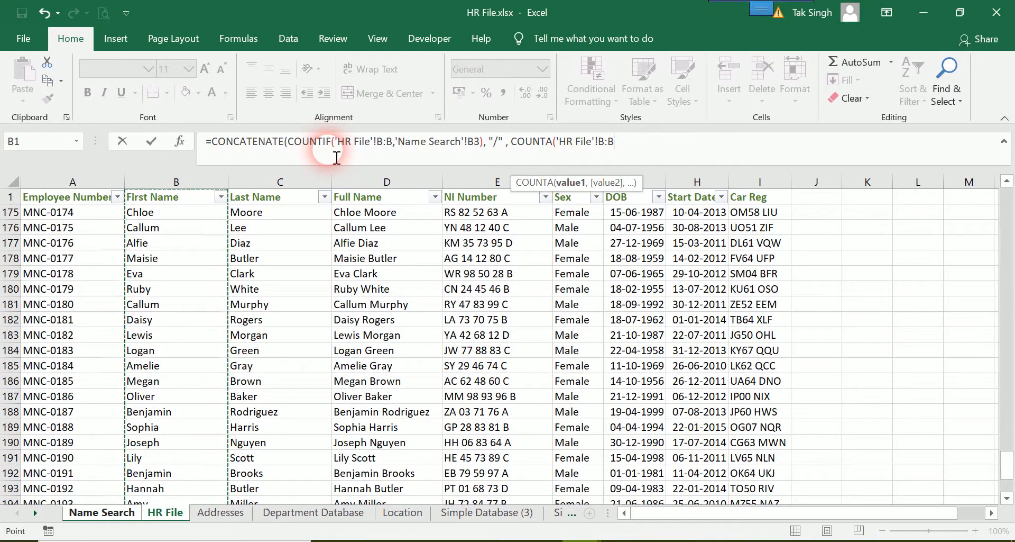
pyautogui.write(')')
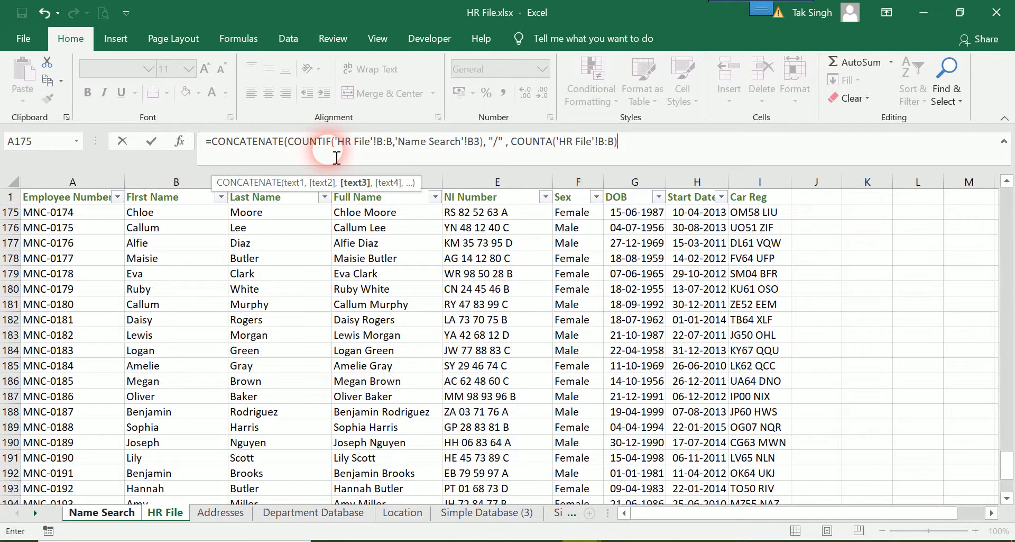
pyautogui.write('-1)')
pyautogui.press('Return')
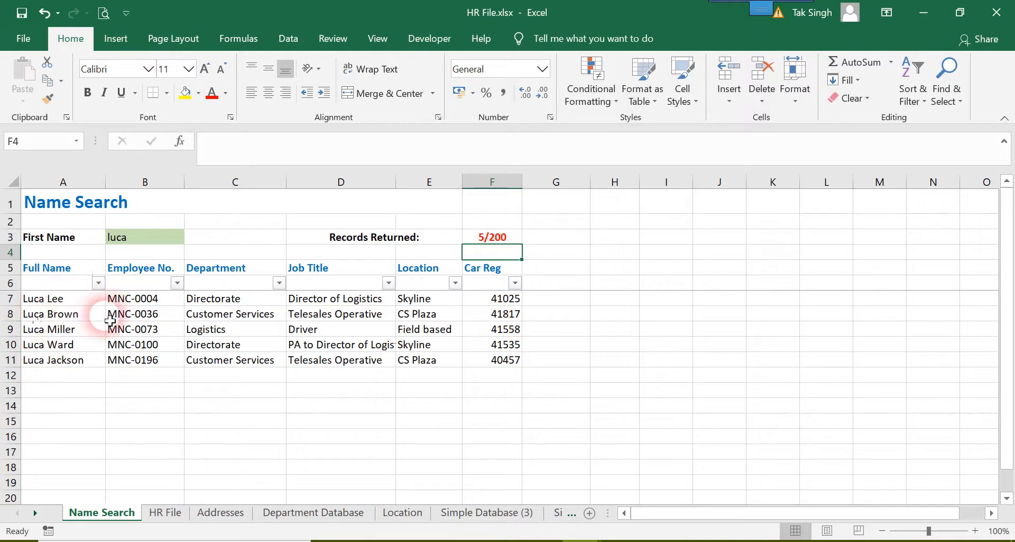
# Test the record count with a different first name in search cell B3, and check the names listed on the HR File sheet
pyautogui.click(162, 236)
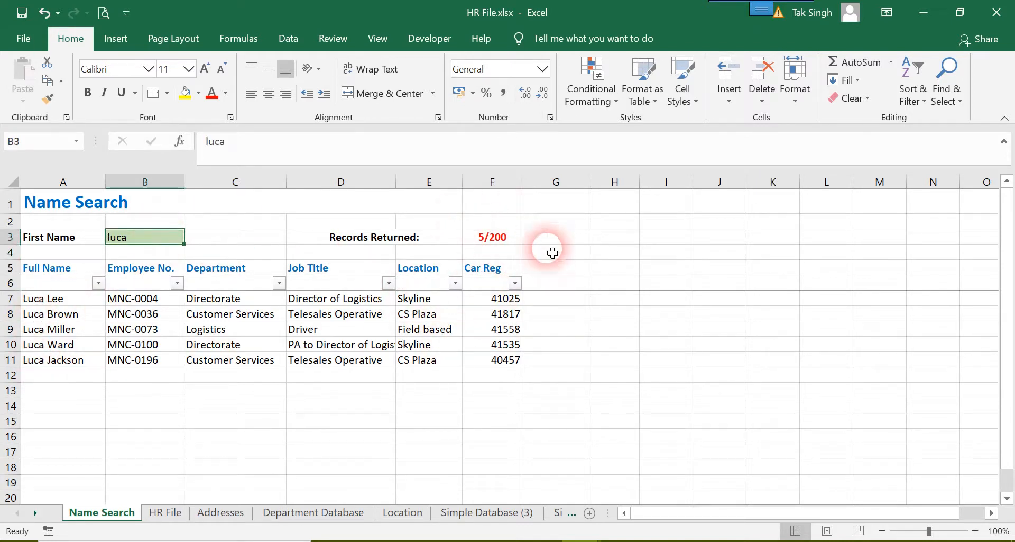
pyautogui.write('lil')
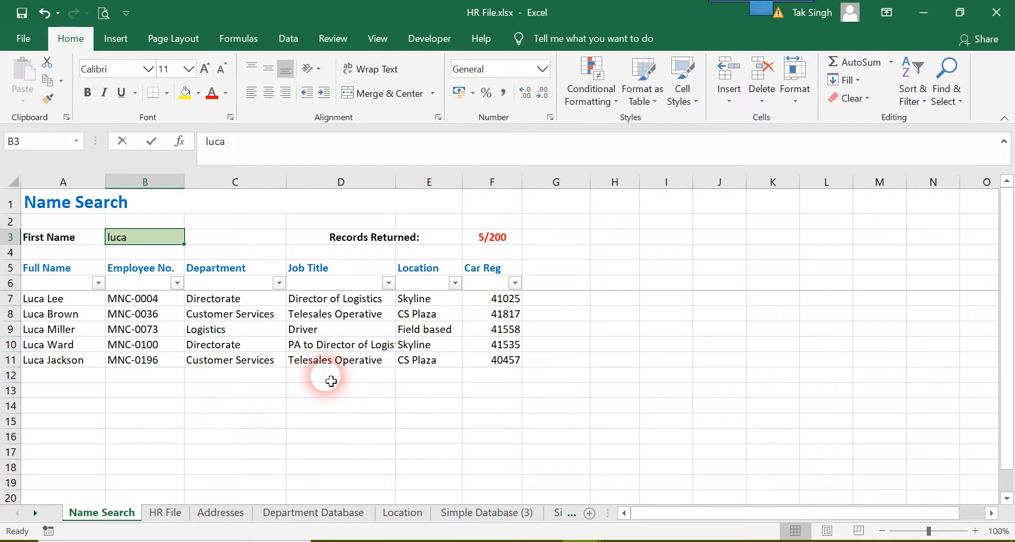
pyautogui.write('y')
pyautogui.press('Return')
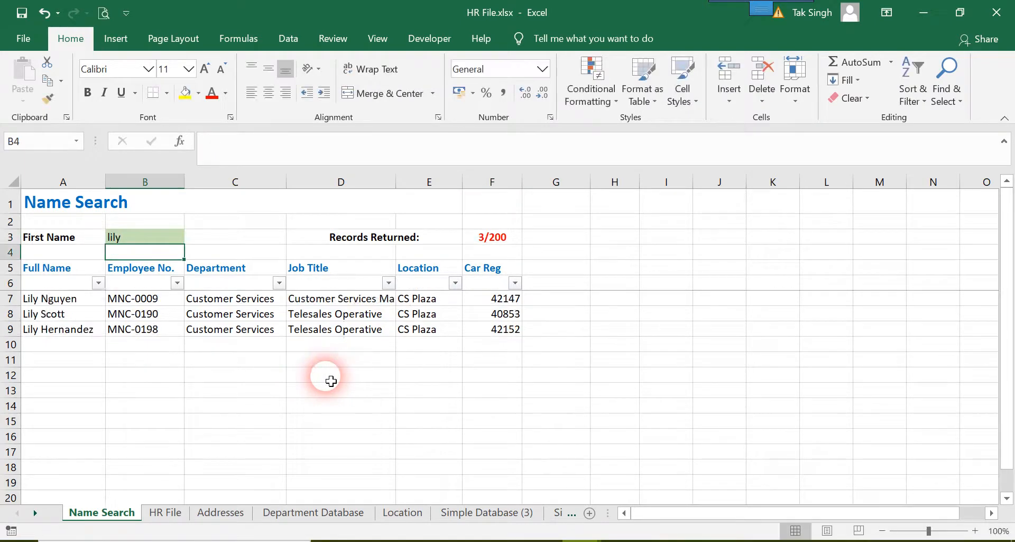
pyautogui.click(168, 514)
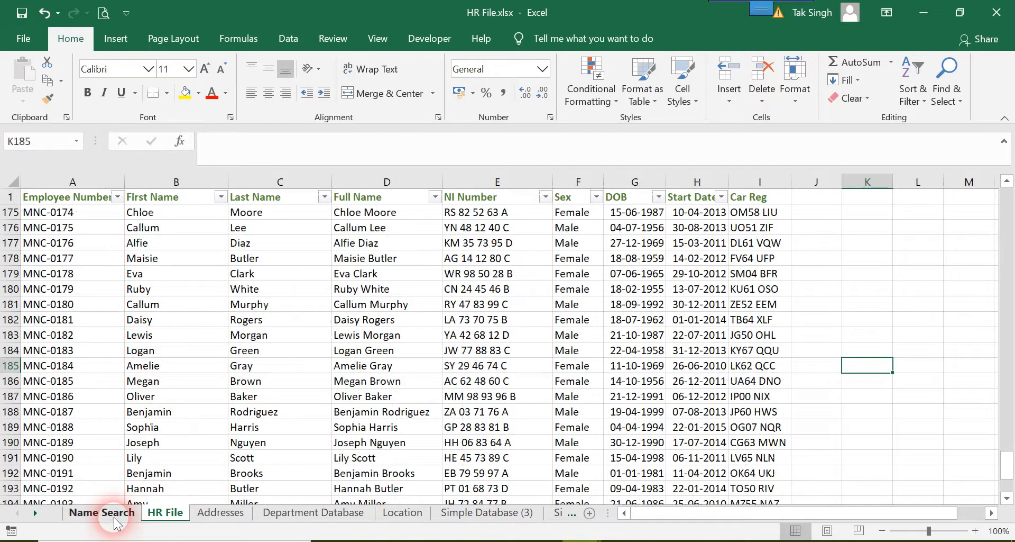
pyautogui.click(97, 512)
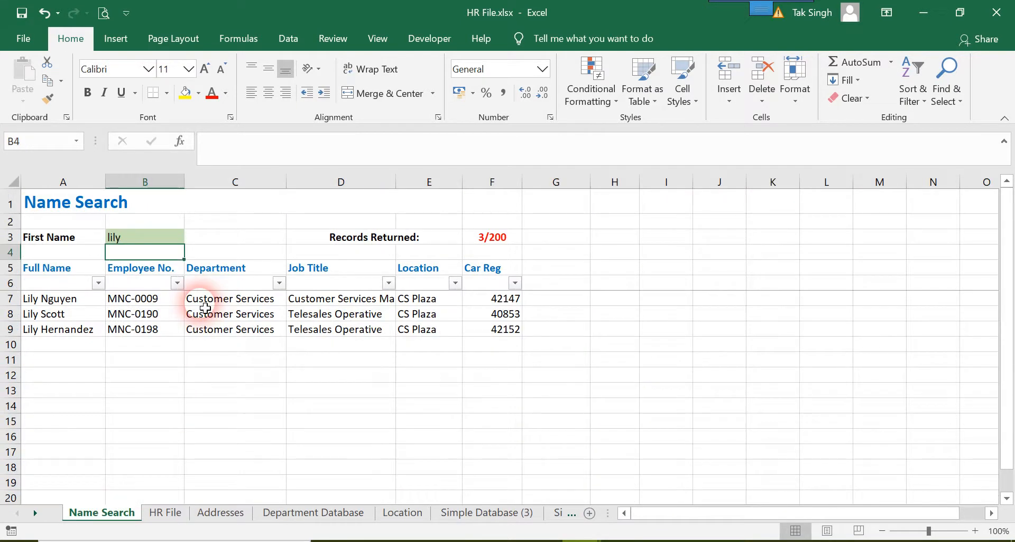
pyautogui.write('logan')
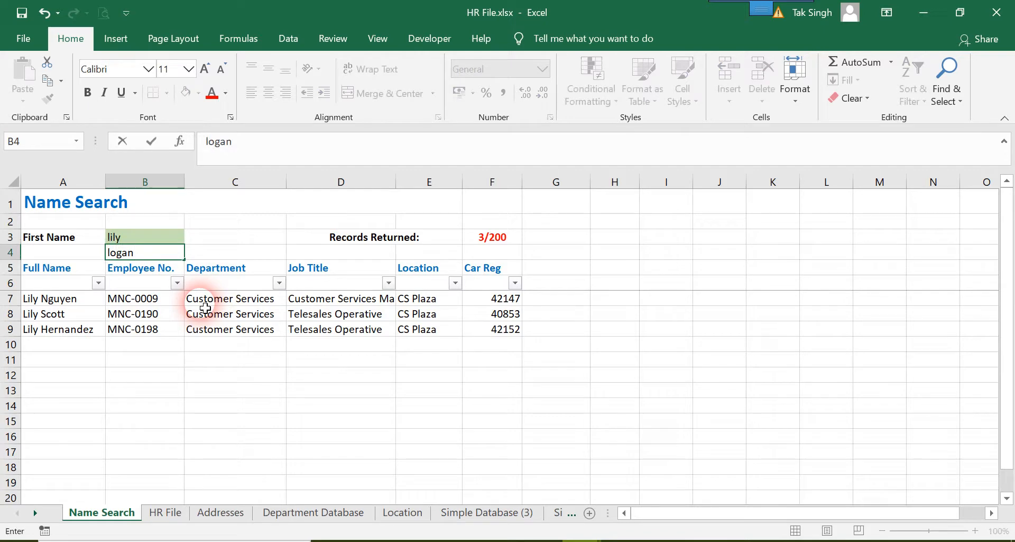
pyautogui.press('BackSpace')
pyautogui.press('BackSpace')
pyautogui.press('BackSpace')
pyautogui.press('BackSpace')
# Replace the first name in search cell B3 with another one from the HR File list
pyautogui.press('Up')
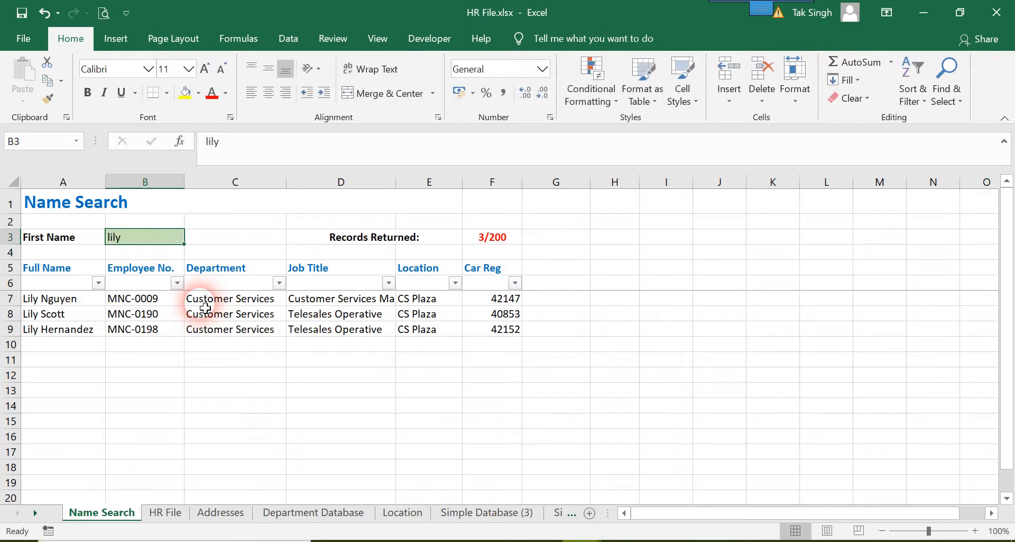
pyautogui.write('logan')
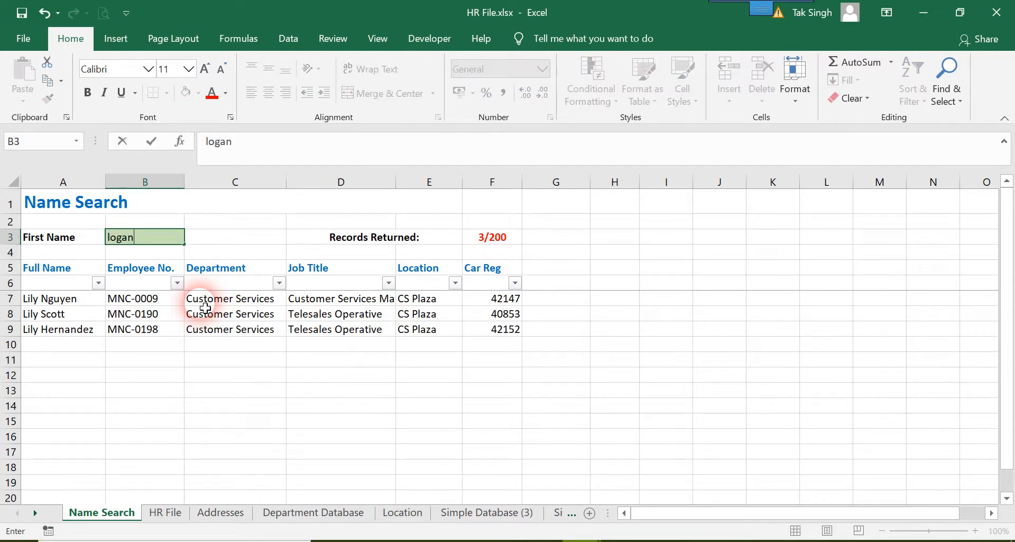
pyautogui.press('Return')
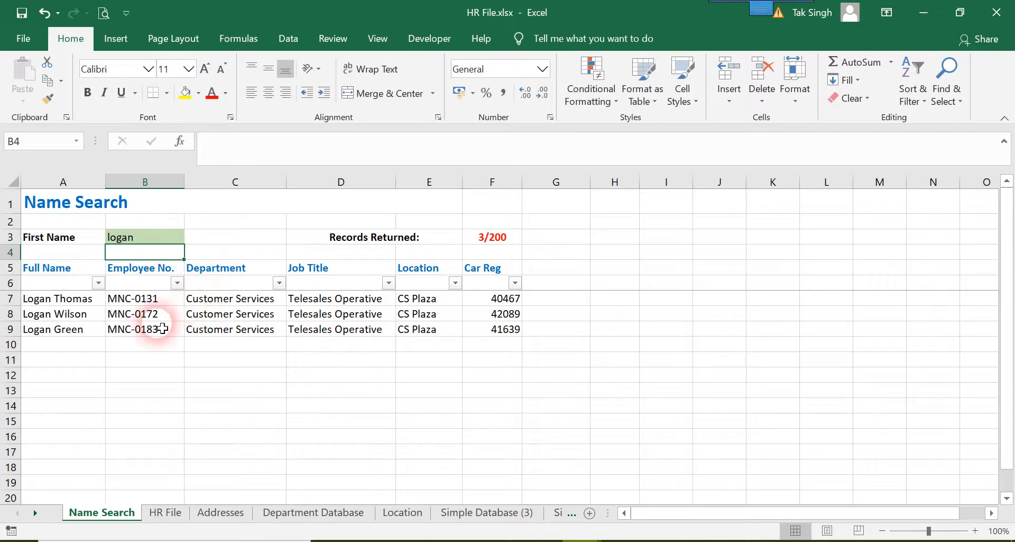
# Look up one more first name on the HR File sheet and enter it, correctly spelled, in search cell B3 of Name Search
pyautogui.click(166, 512)
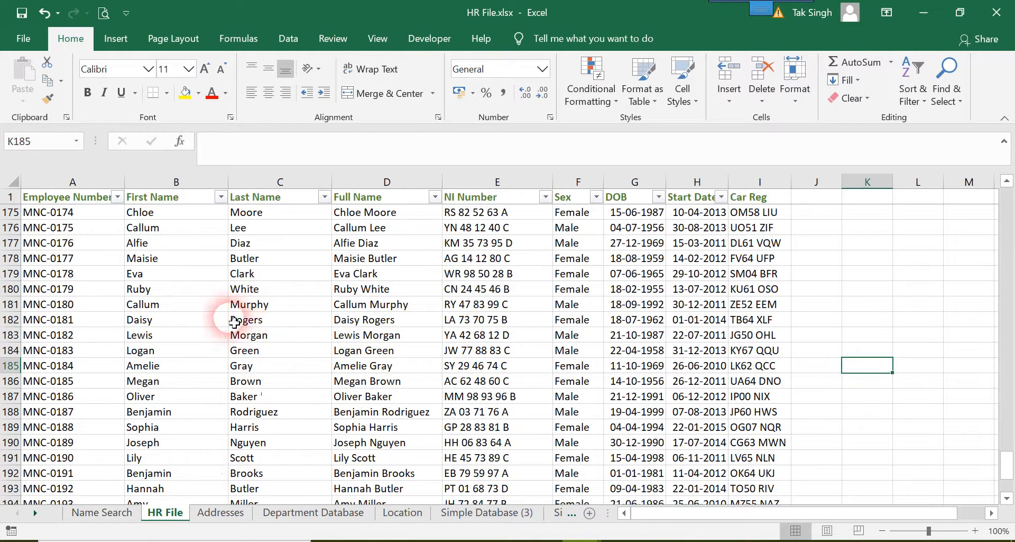
pyautogui.click(106, 512)
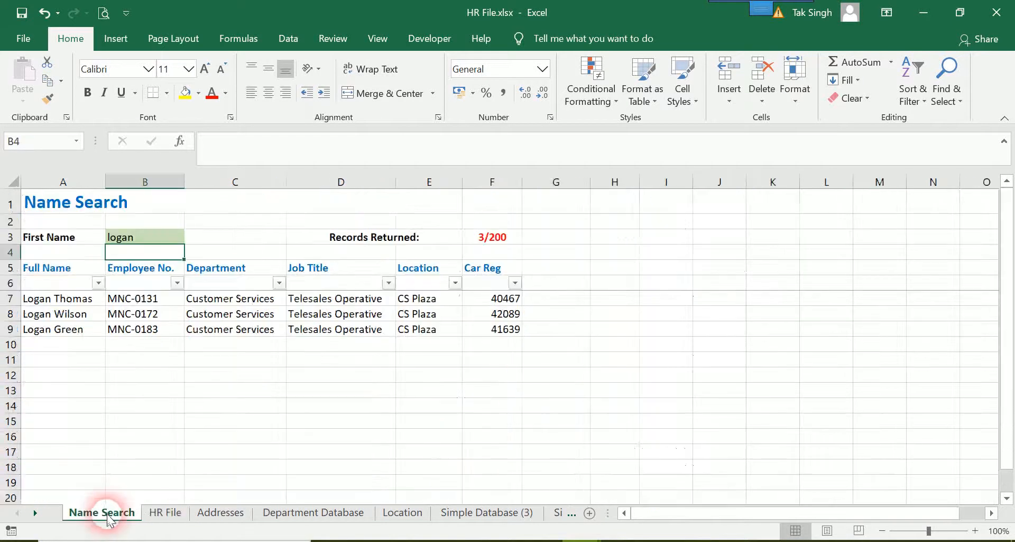
pyautogui.press('Up')
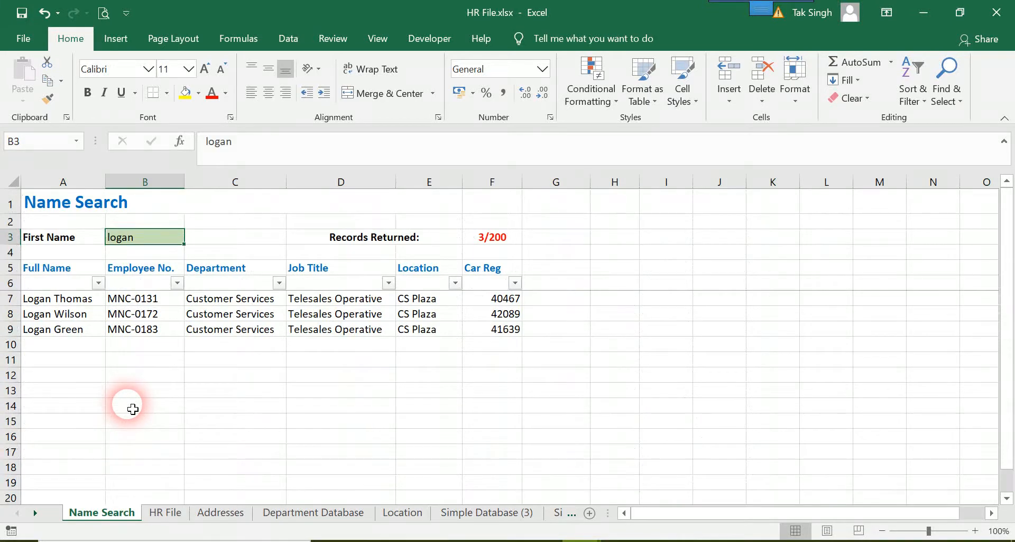
pyautogui.write('Diasy')
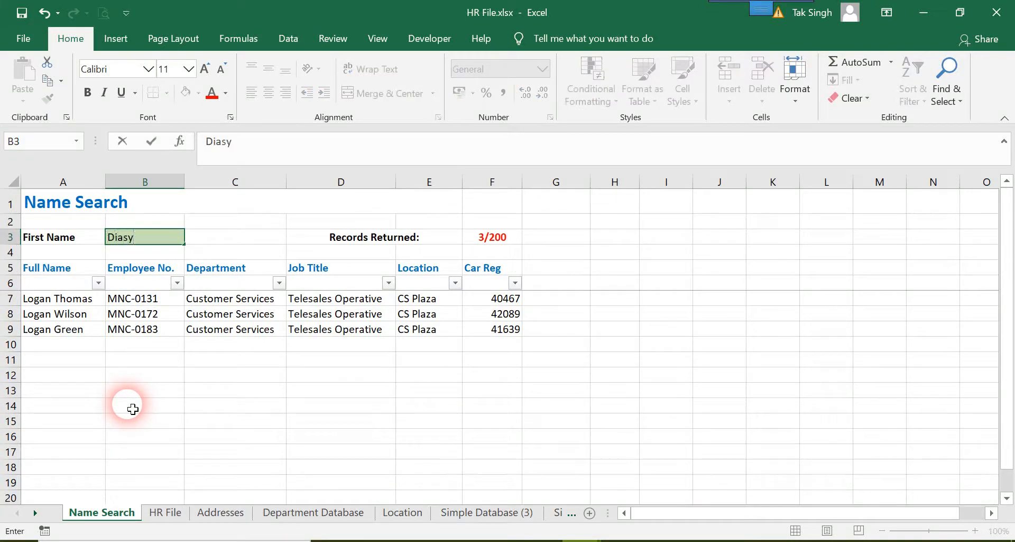
pyautogui.press('Return')
pyautogui.press('Up')
pyautogui.write('D')
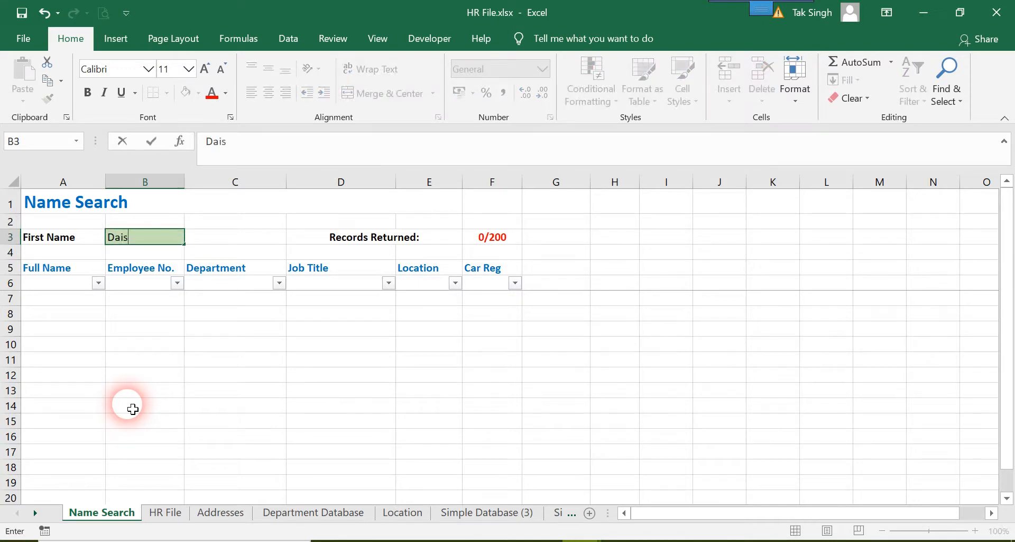
pyautogui.press('Return')
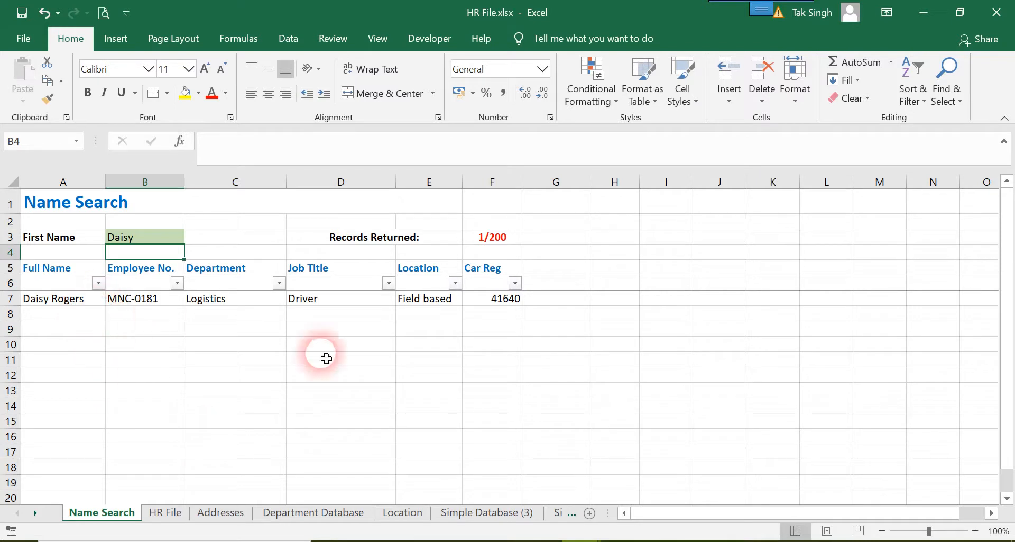
pyautogui.moveTo(75, 199); pyautogui.dragTo(528, 447)
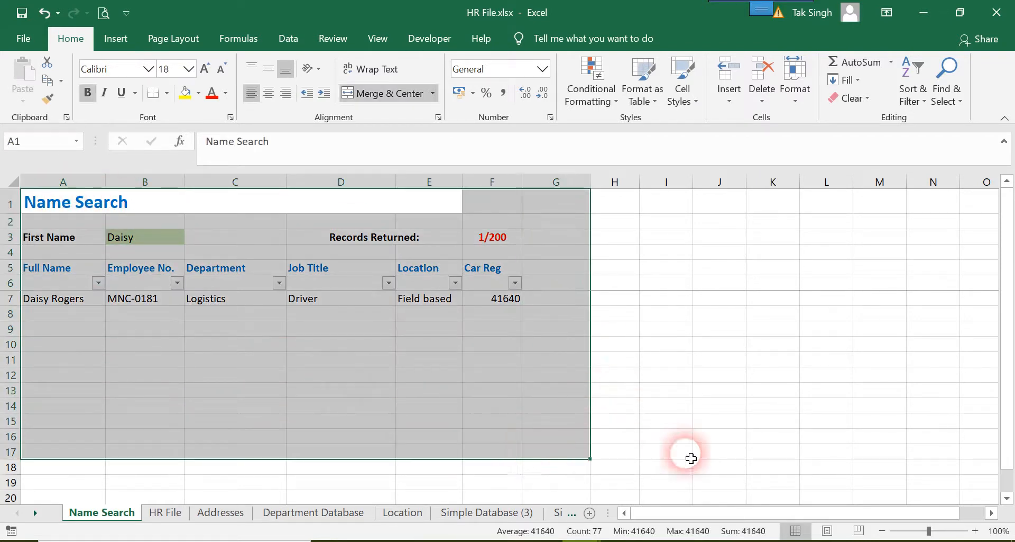
pyautogui.click(675, 451)
pyautogui.moveTo(674, 451); pyautogui.dragTo(7, 199)
pyautogui.click(151, 343)
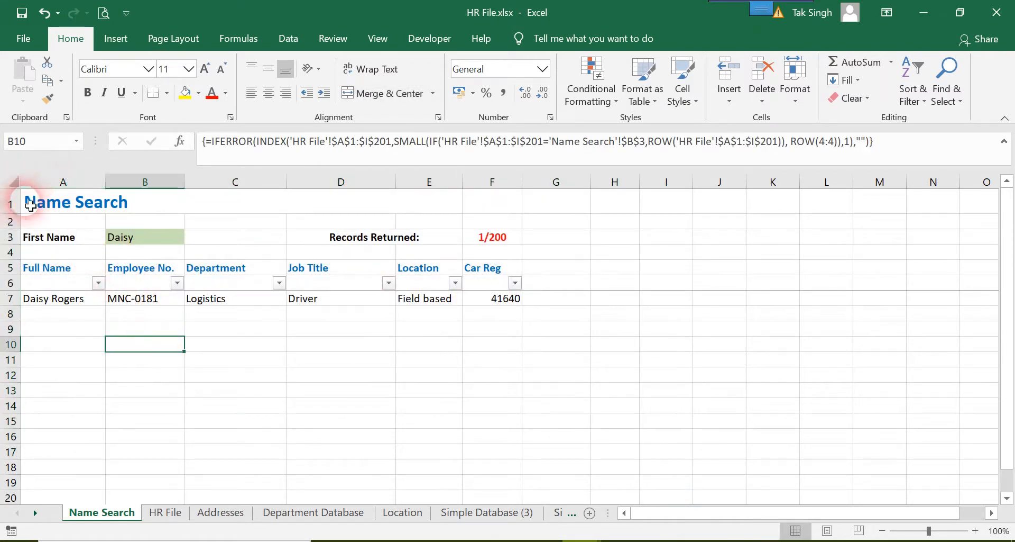
# Select the search form range A1:G13 on the Name Search sheet
pyautogui.moveTo(32, 205); pyautogui.dragTo(582, 408)
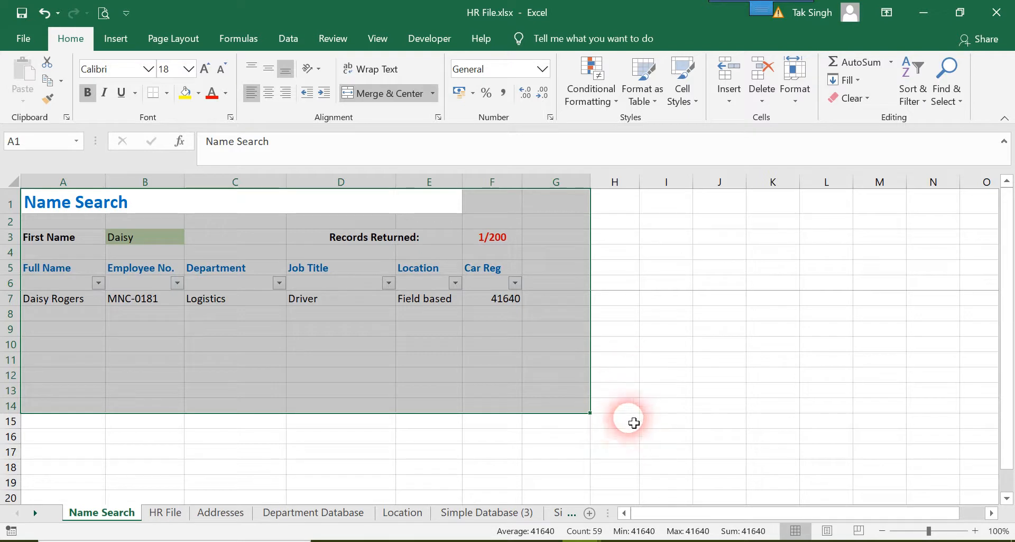
pyautogui.moveTo(633, 426); pyautogui.dragTo(540, 398)
pyautogui.click(41, 205)
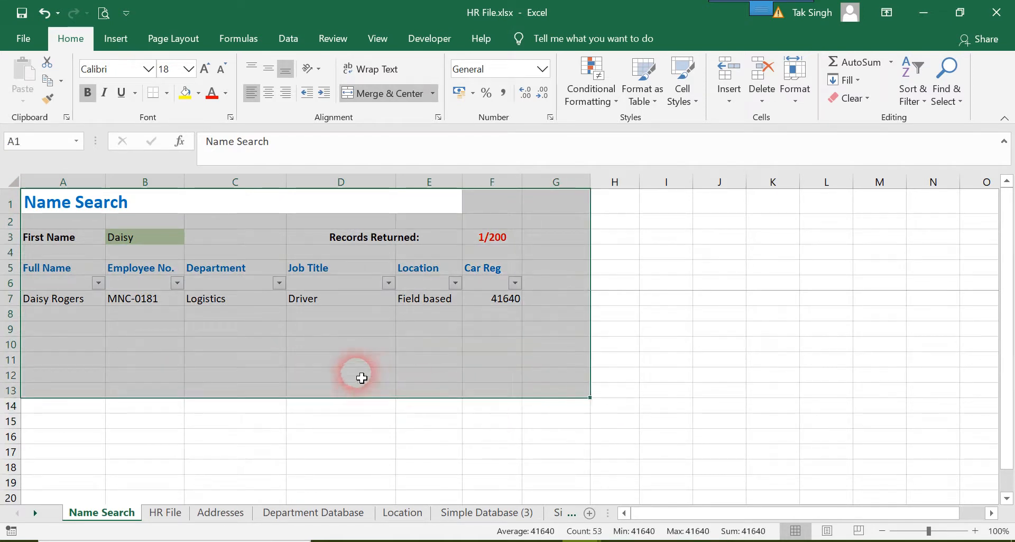